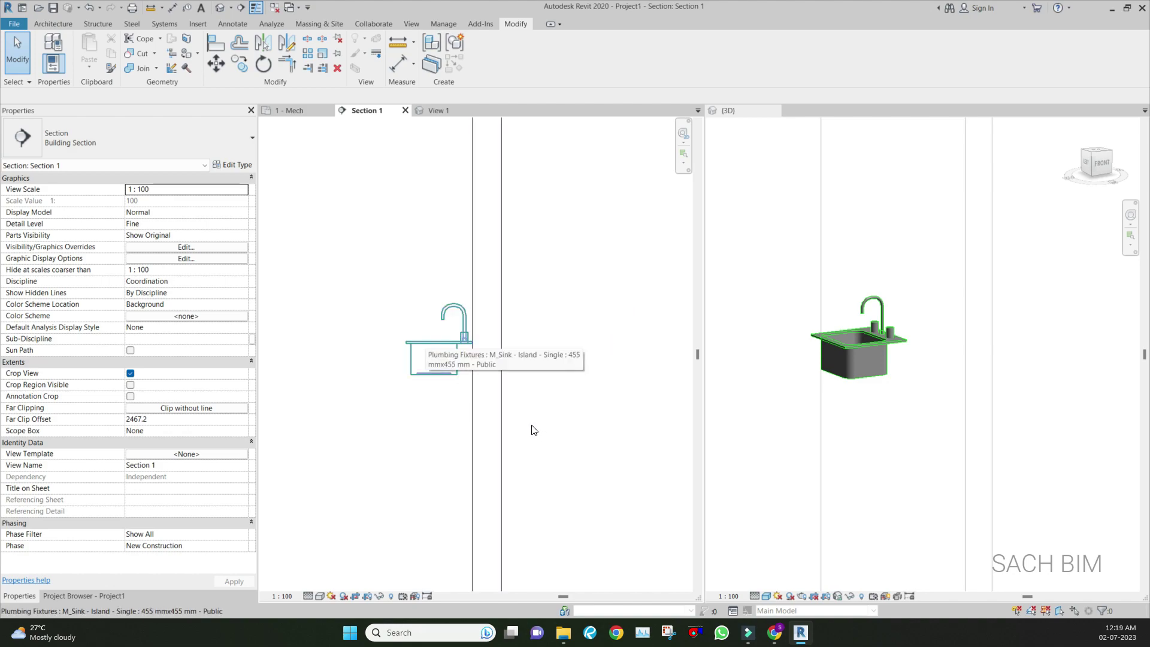
Select the island sink in the section and set the pipe type to PVC - DWV.
click(594, 484)
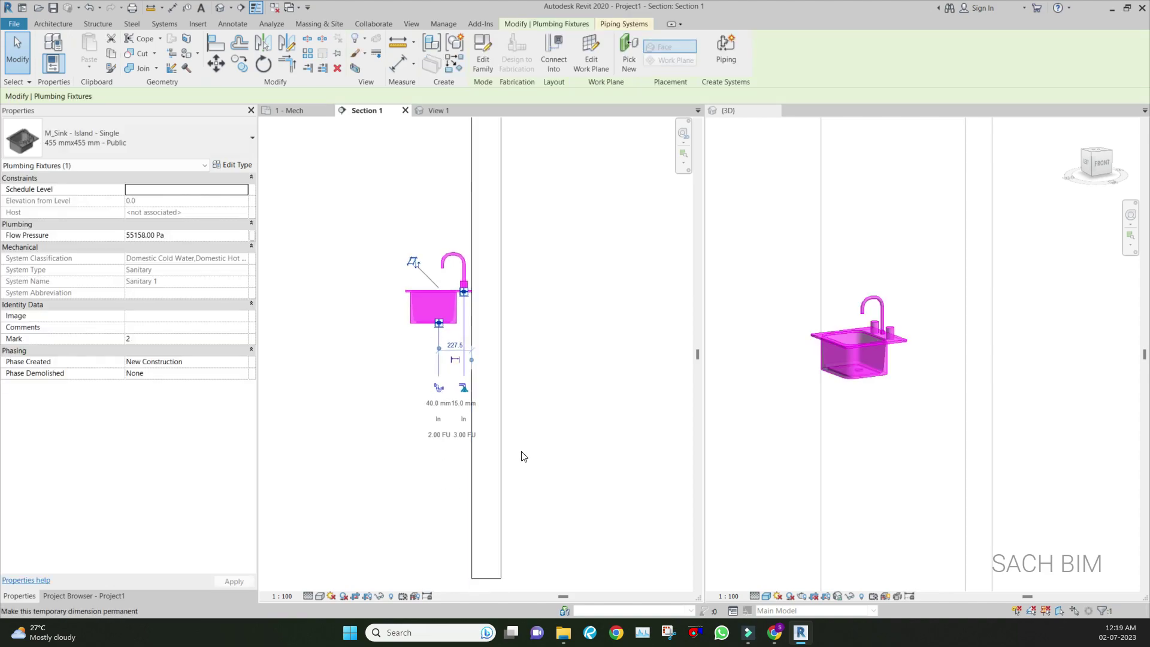
scroll(552, 398, up, 2)
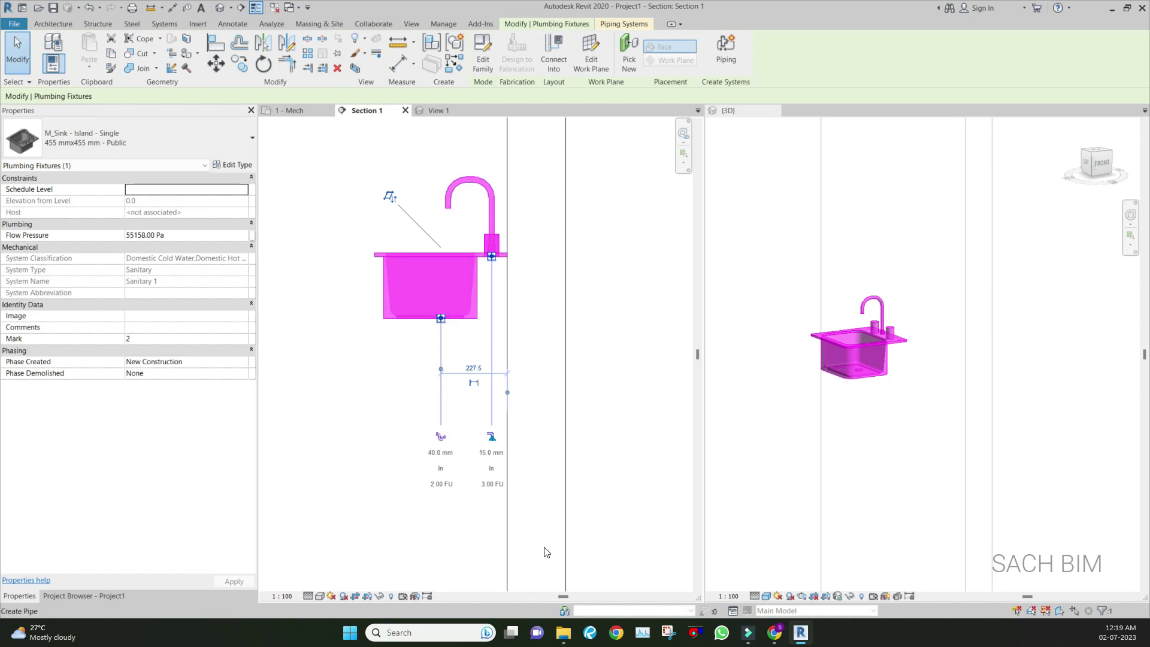
key(p)
key(i)
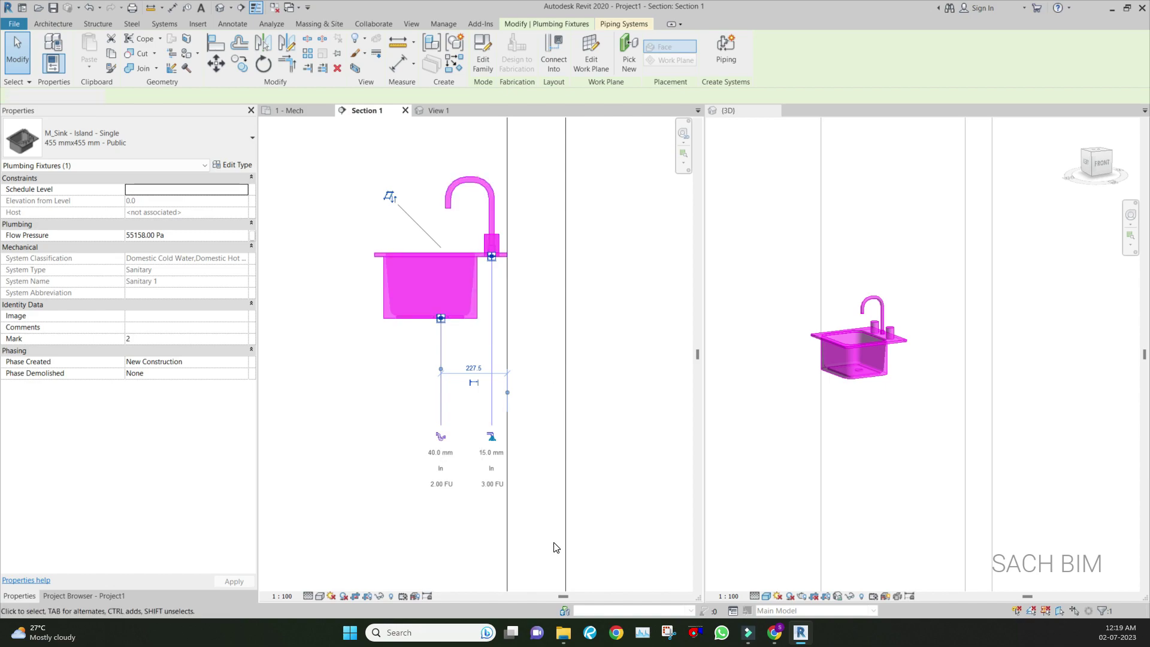
click(150, 139)
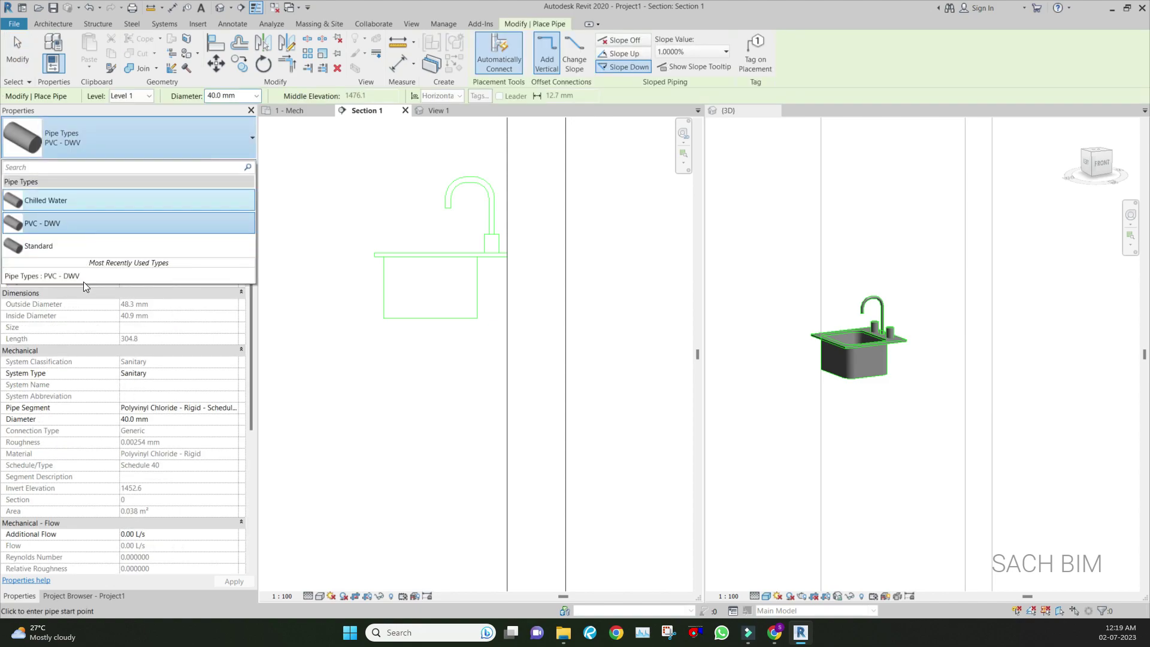
click(65, 221)
key(Escape)
click(438, 317)
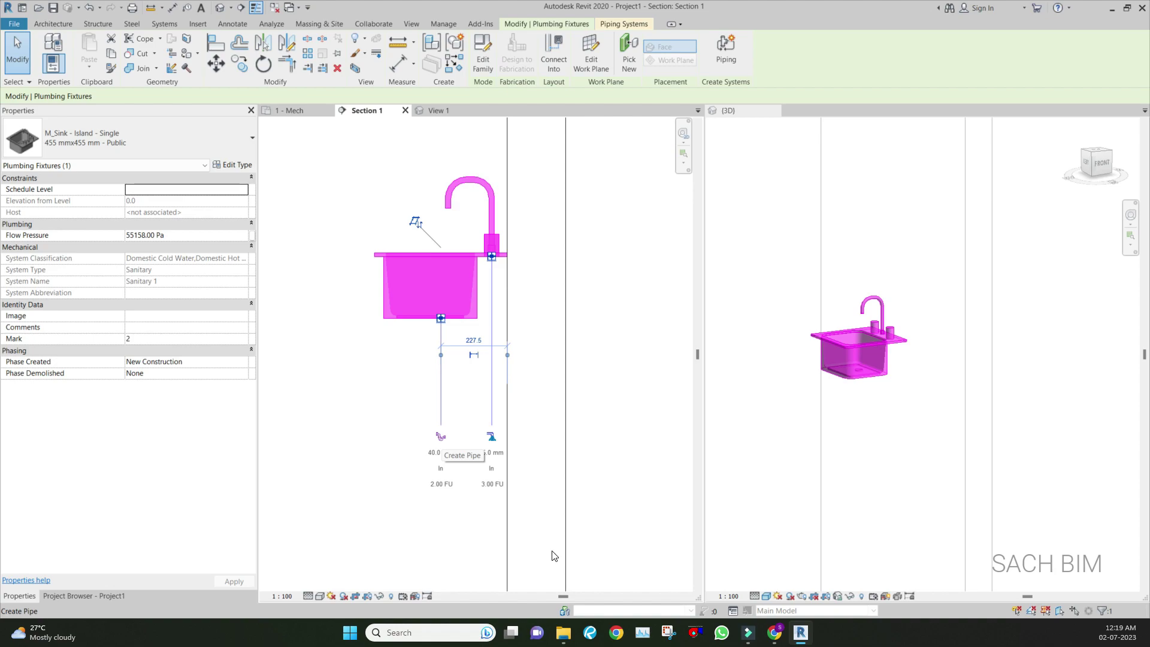
Draw a 40 mm PVC - DWV pipe from the sink's drain connector down, horizontally through the wall, and down behind it.
click(441, 436)
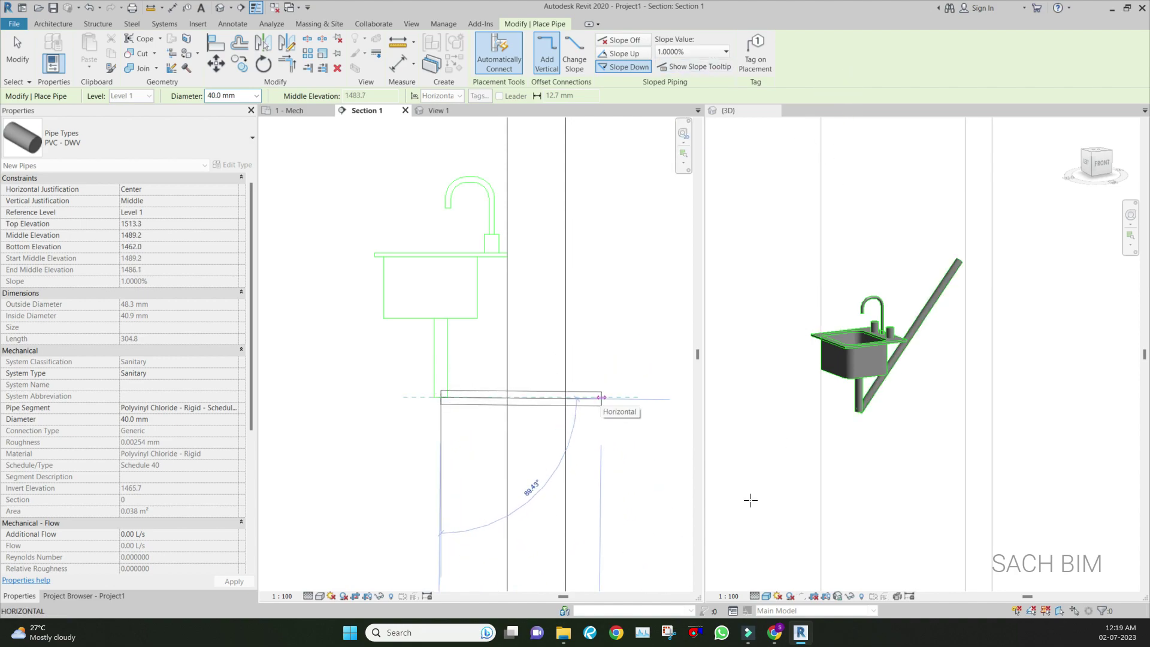
click(602, 397)
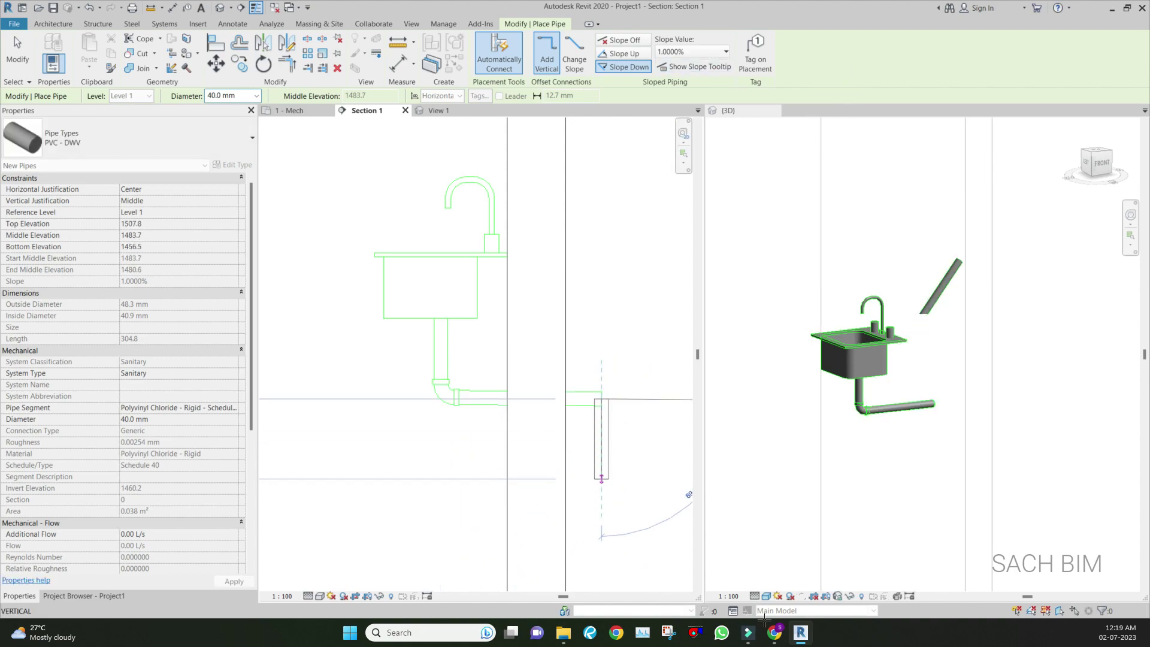
click(602, 522)
key(Escape)
key(Escape)
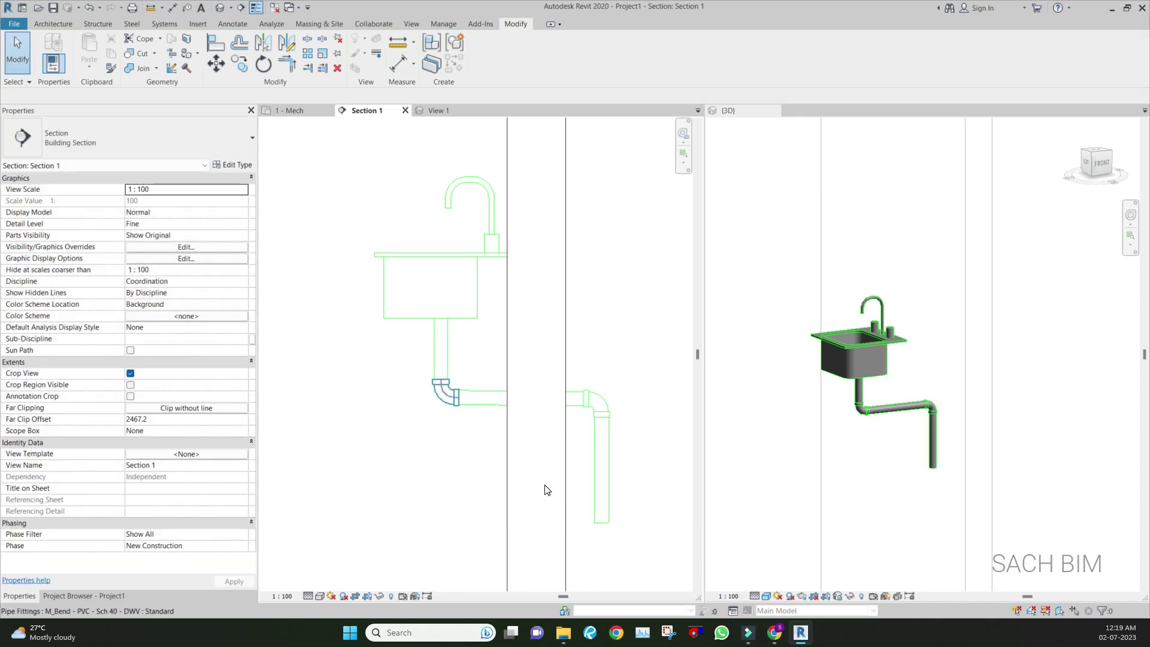
Delete the elbow below the sink's drain and place an M_Trap P - PVC - Sch 40 - DWV fitting beneath the pipes.
click(545, 490)
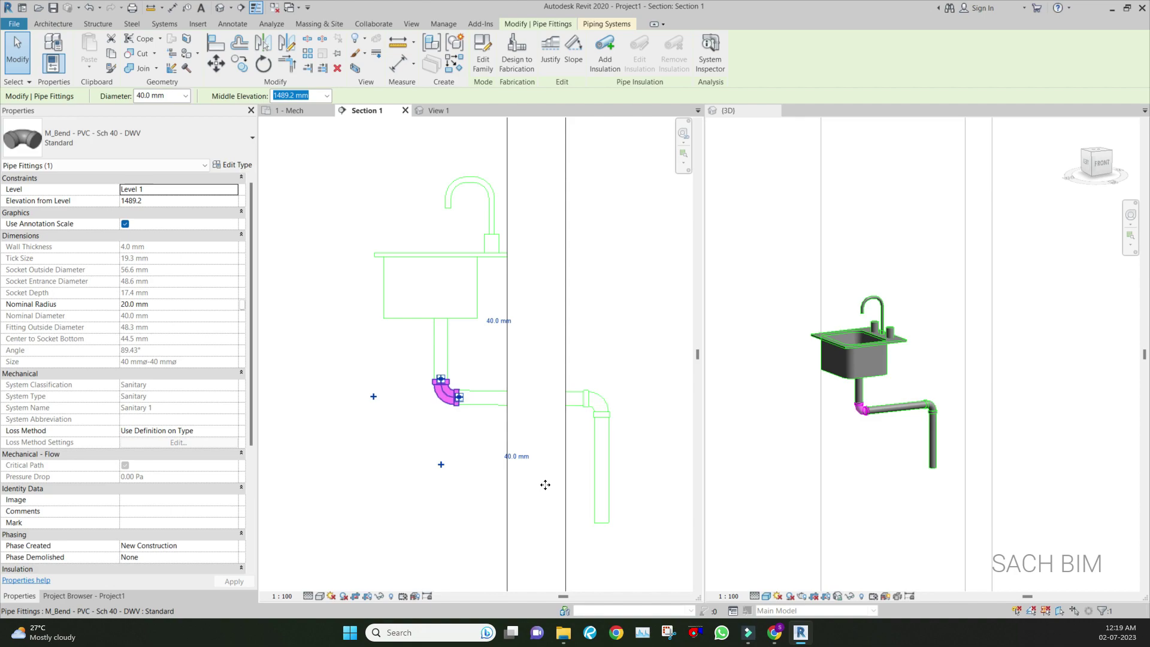
key(Delete)
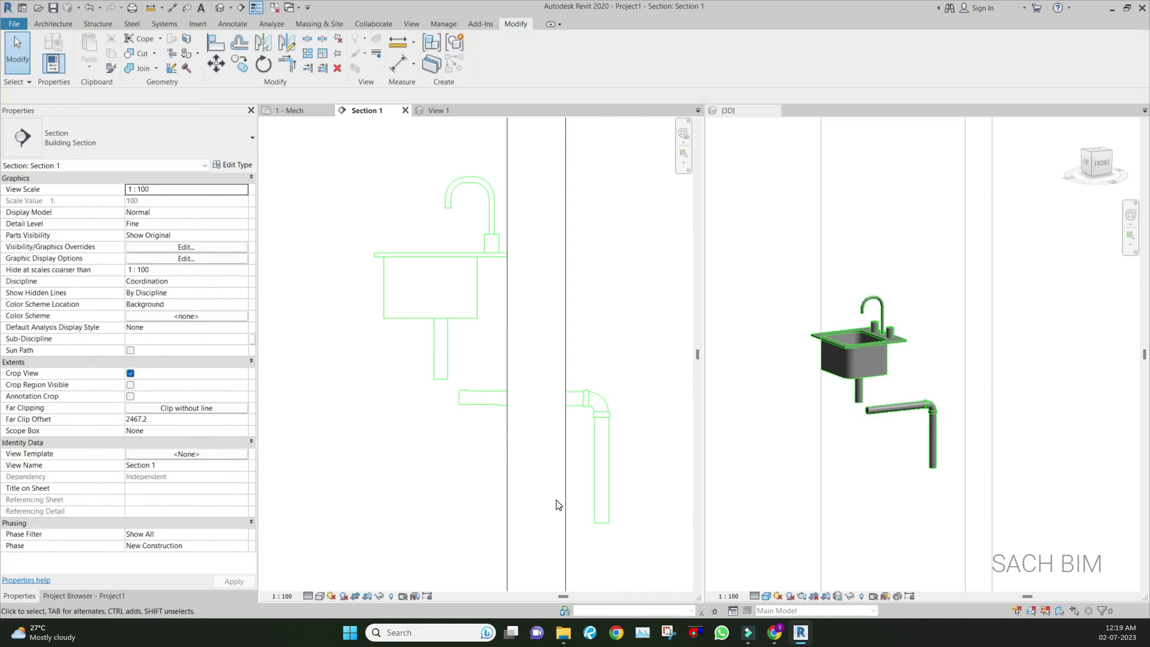
key(p)
key(f)
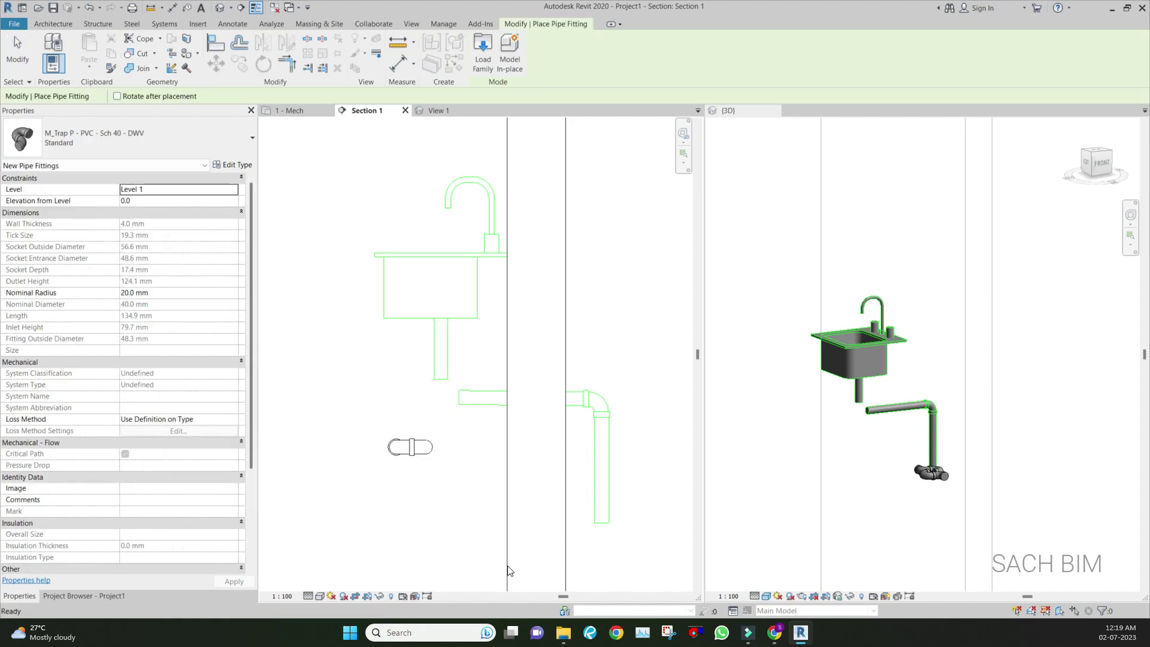
key(Escape)
click(409, 454)
Attach the P-trap to the open end of the horizontal pipe and rotate it so its inlet faces up.
scroll(410, 456, up, 3)
drag(396, 437, 444, 383)
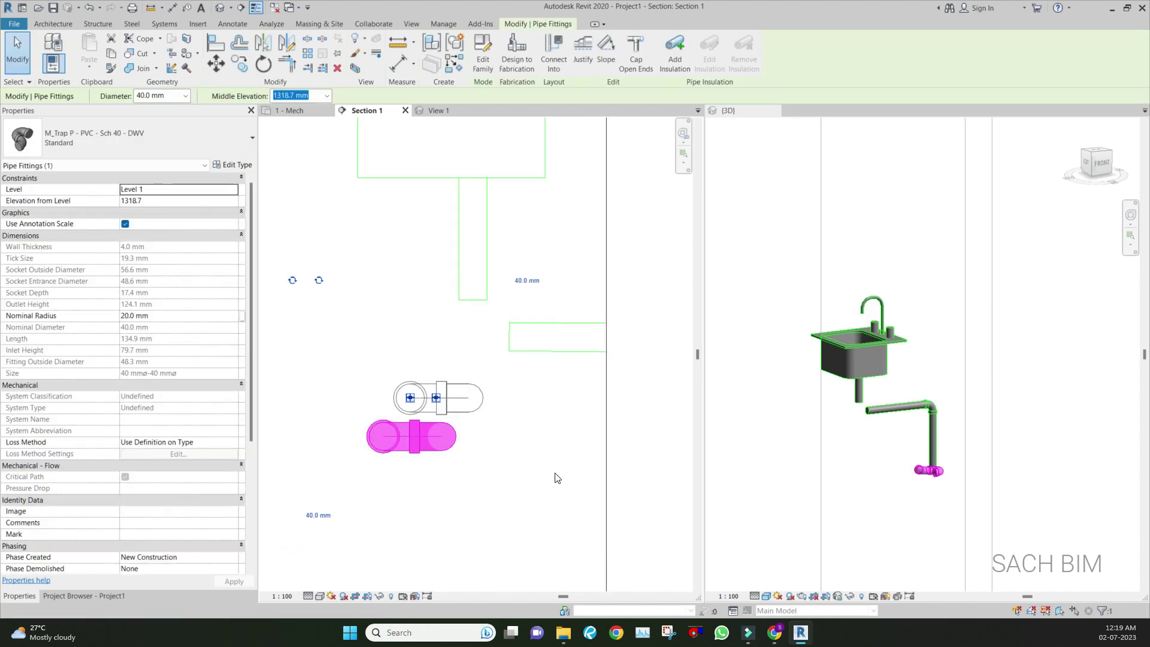
drag(555, 478, 636, 429)
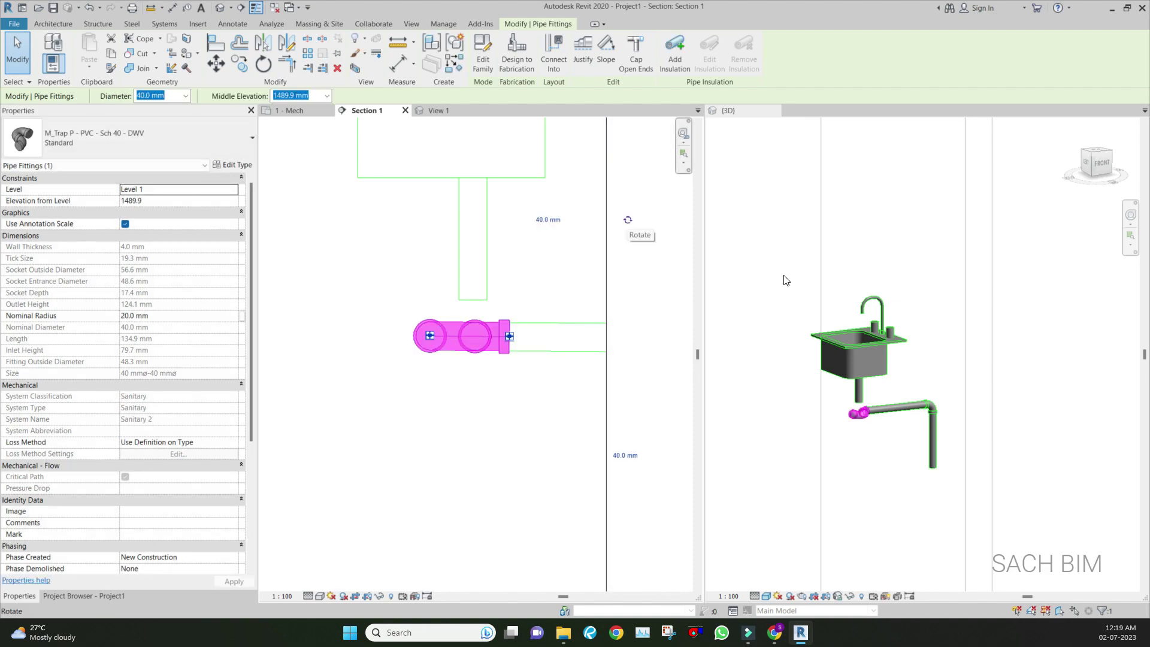
key(space)
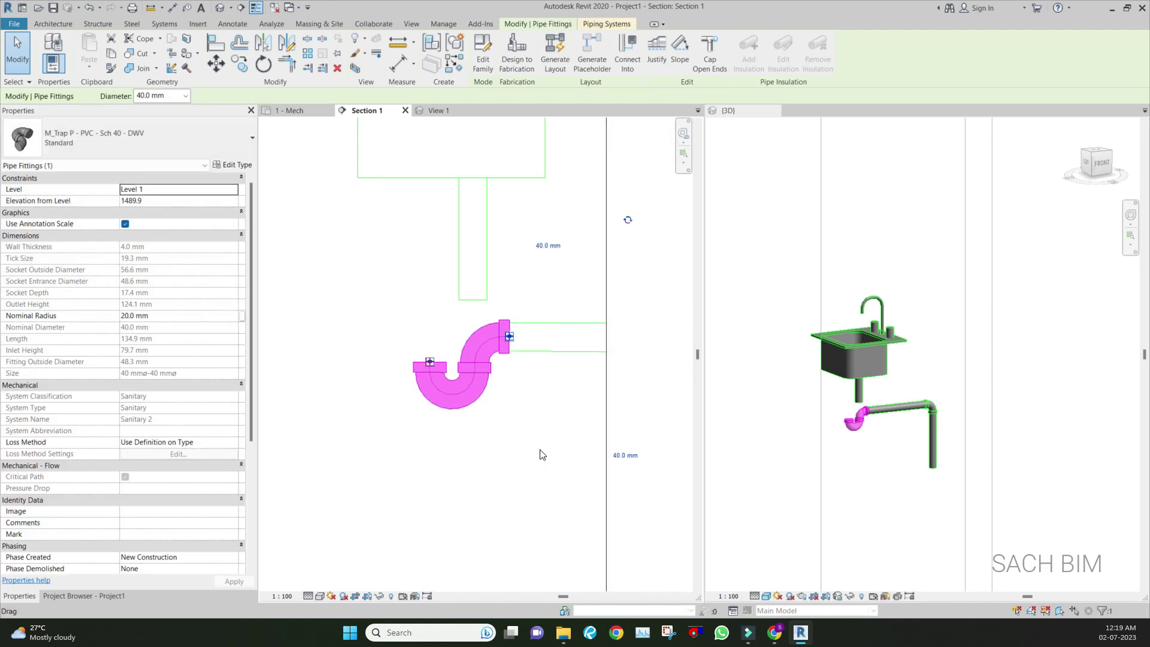
Draw a short vertical pipe upward from the P-trap's open inlet.
right_click(431, 362)
click(490, 101)
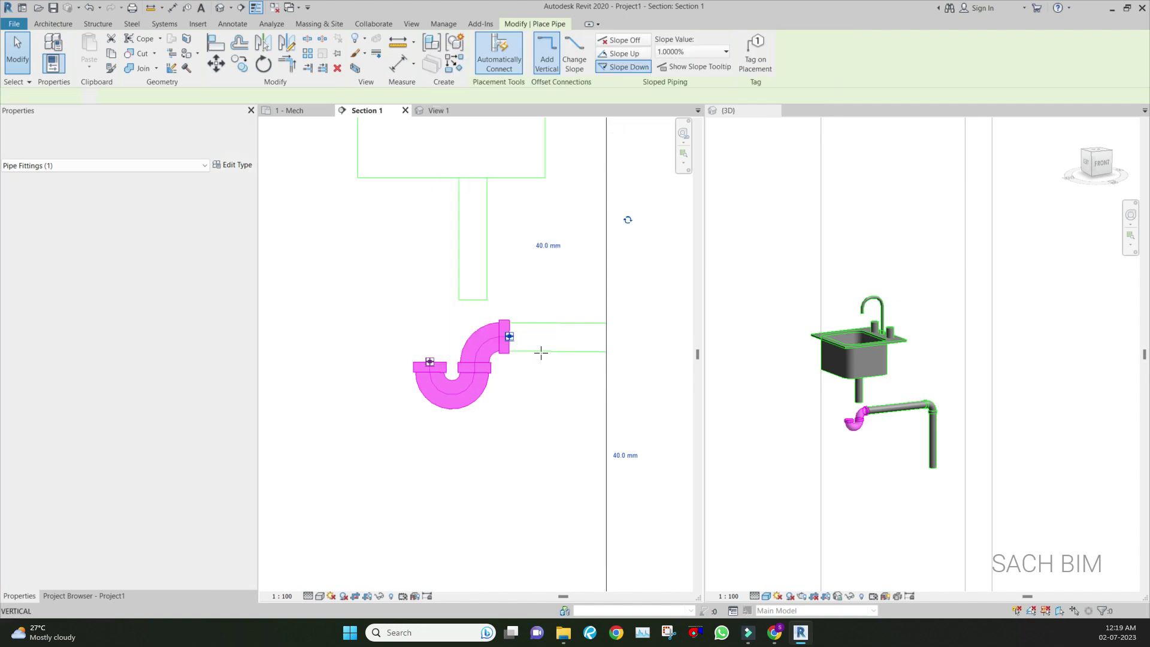
key(Escape)
key(Escape)
Align the trap's vertical inlet pipe with the centreline of the sink's drain pipe.
key(a)
key(l)
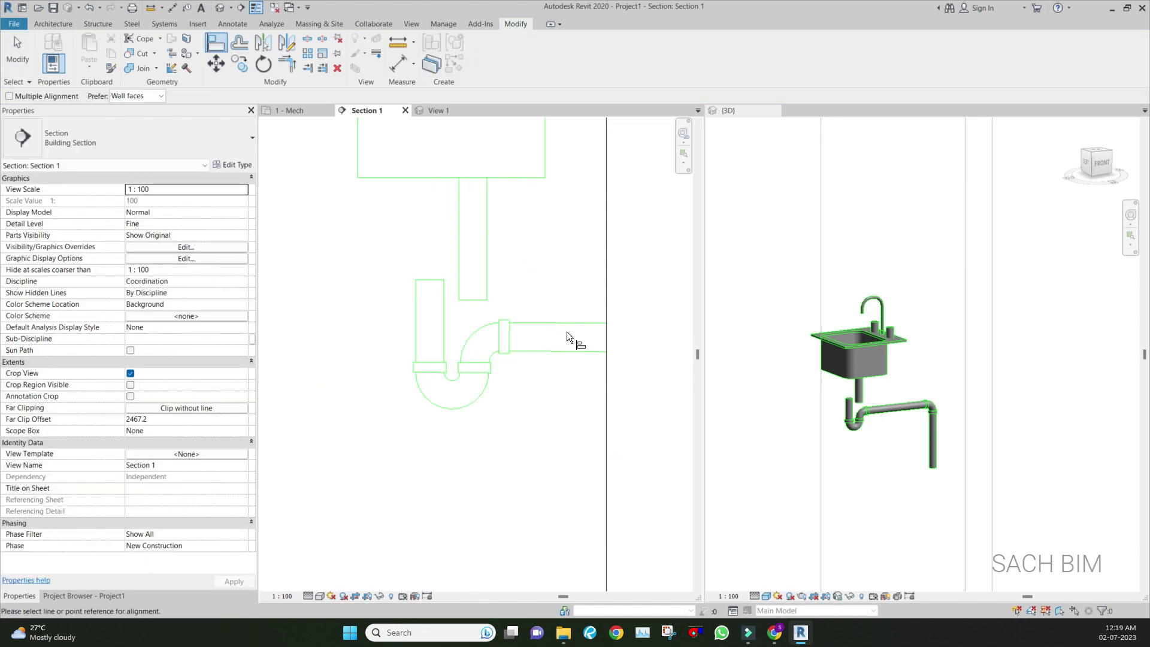
click(473, 275)
click(429, 329)
key(Escape)
key(Escape)
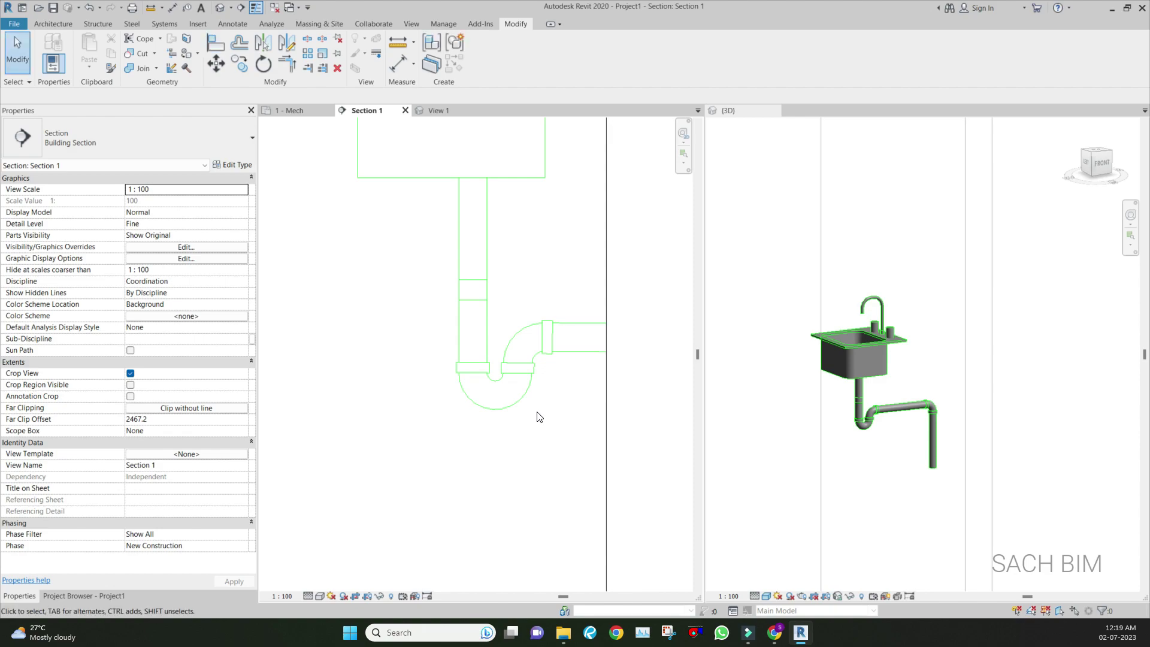
Examine the sink's P-trap and drain pipe connections in the 3D and section views.
click(1033, 452)
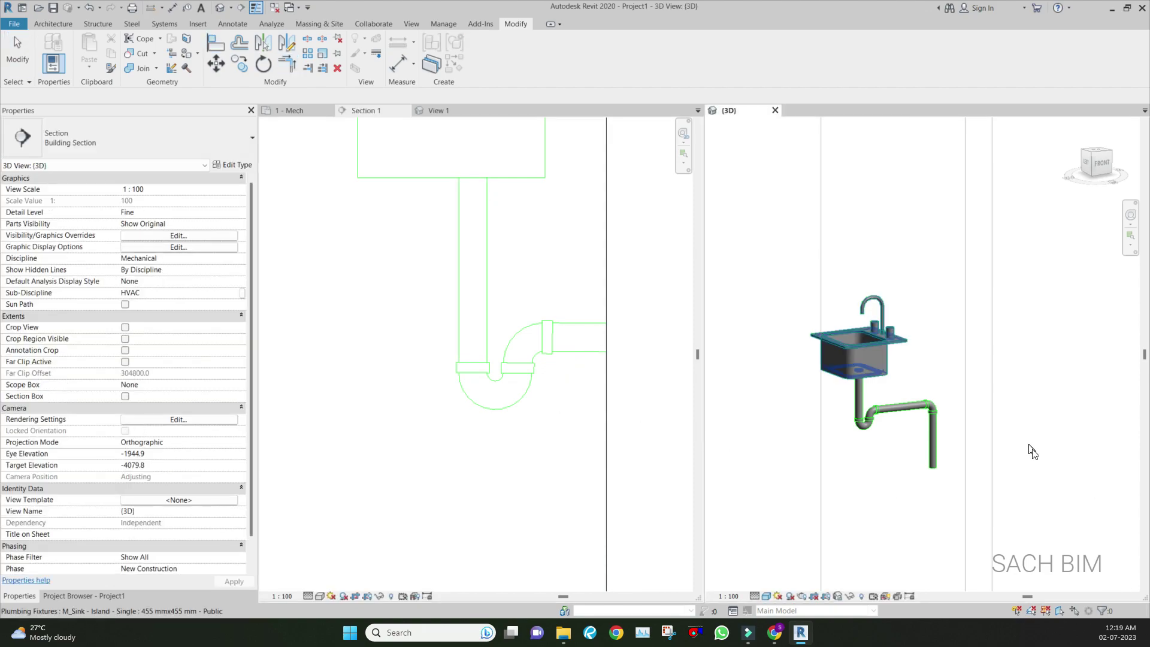
scroll(1033, 452, up, 2)
shift+middle_drag(1033, 452, 1089, 556)
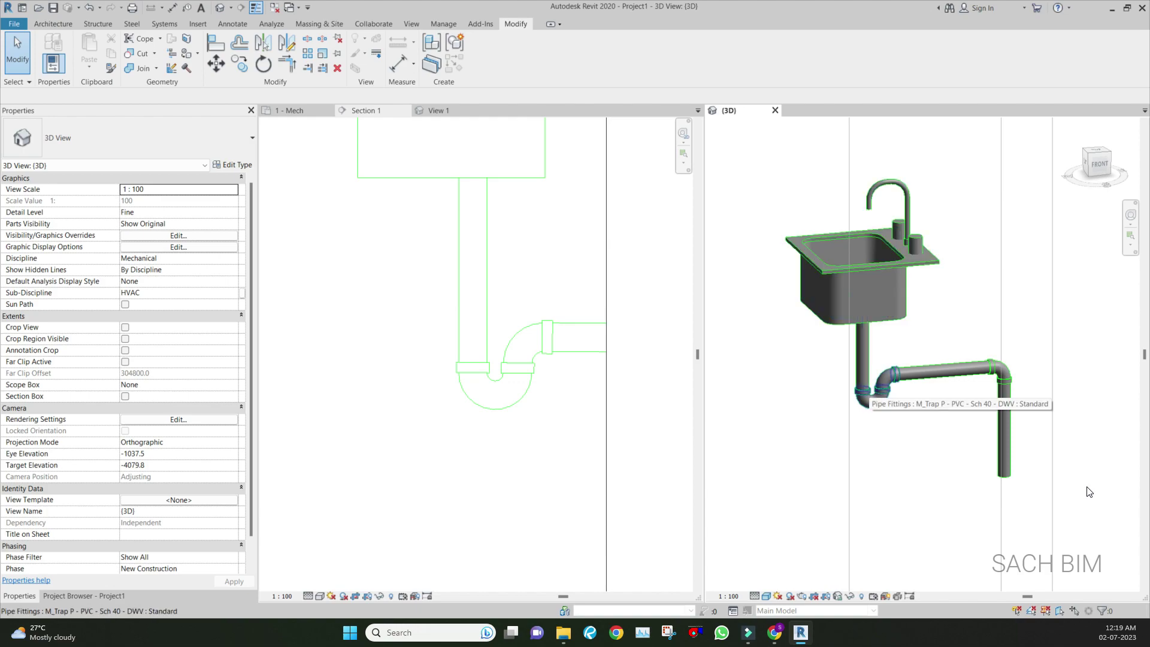
scroll(523, 516, down, 2)
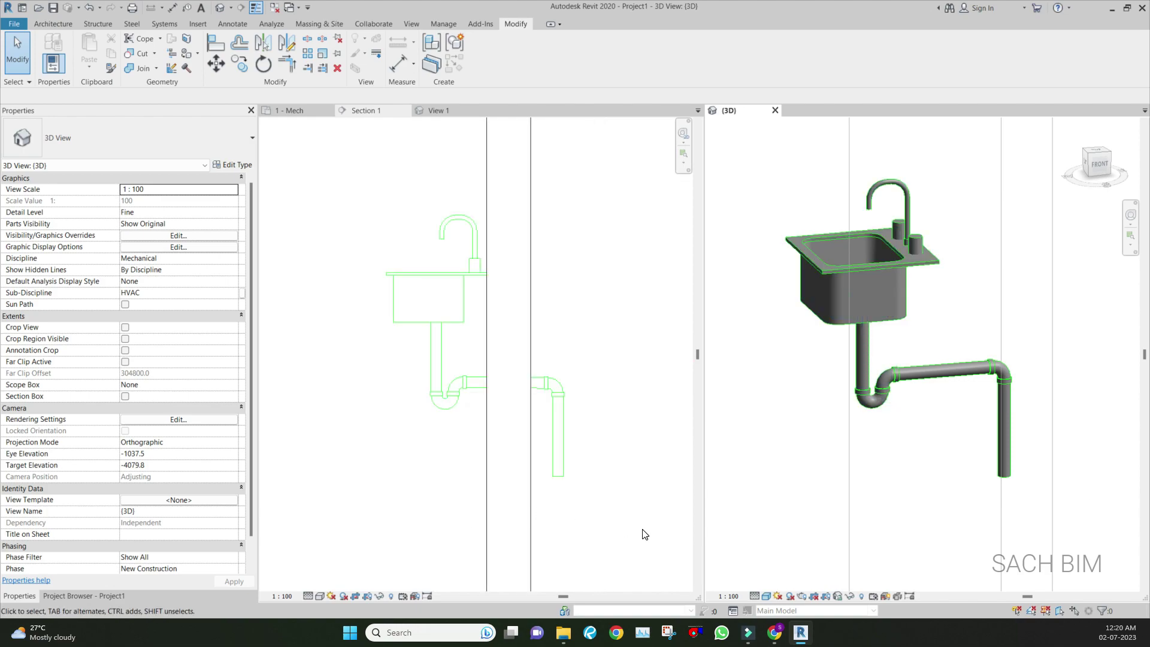
scroll(644, 536, down, 2)
scroll(604, 517, up, 1)
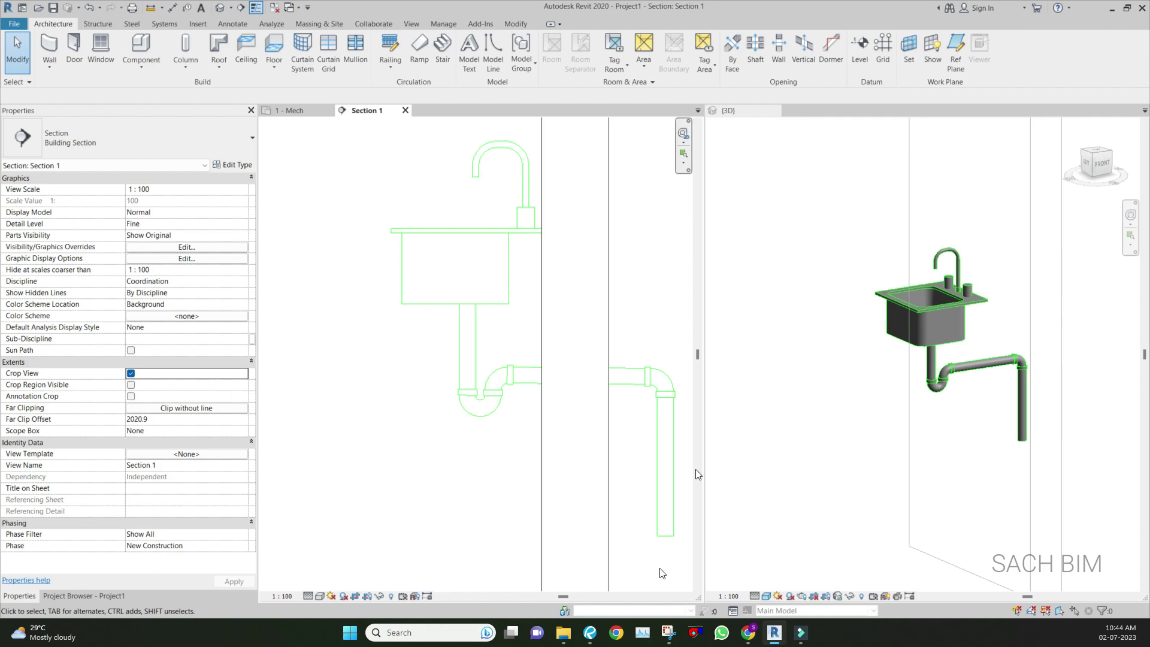
Copy the P-trap to an empty spot below the sink, on the side away from the wall.
click(610, 535)
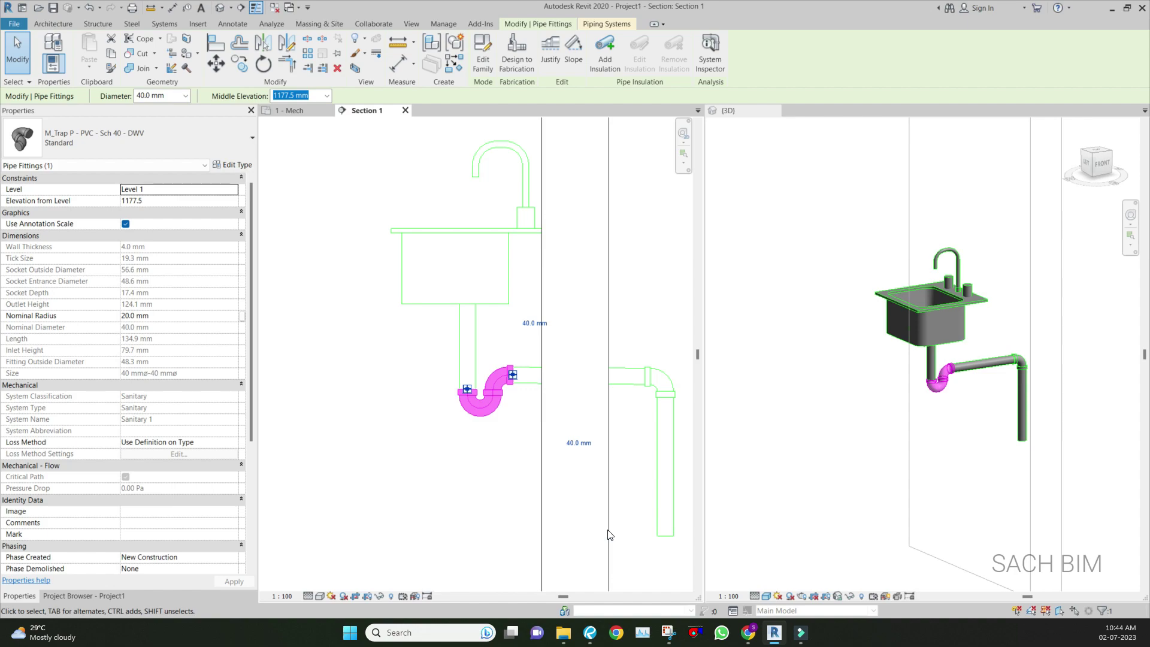
key(m)
key(v)
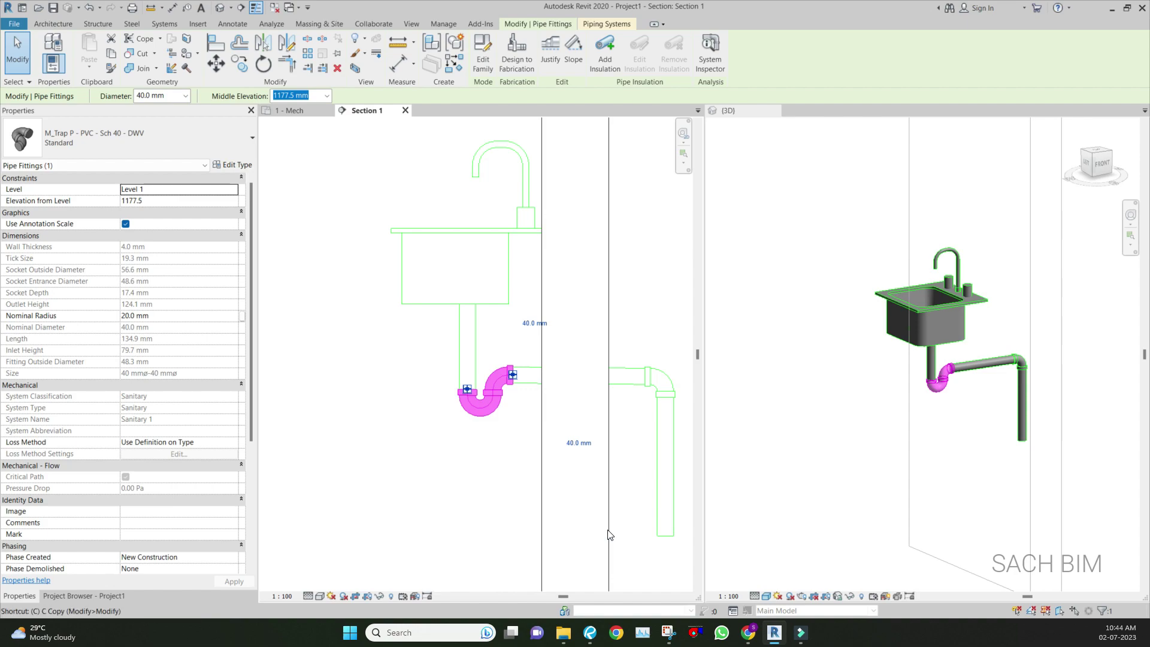
click(608, 534)
click(488, 604)
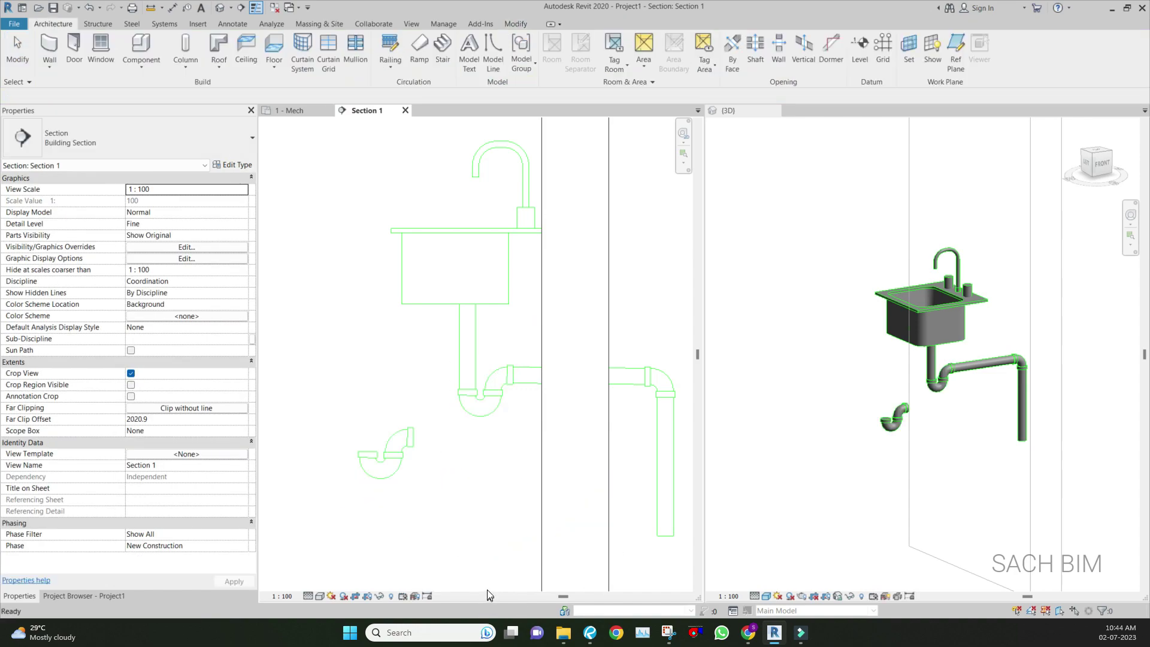
Edit the copied P-trap's family to set its Part Type to Elbow, and load it back into the project.
click(487, 590)
middle_drag(487, 590, 576, 533)
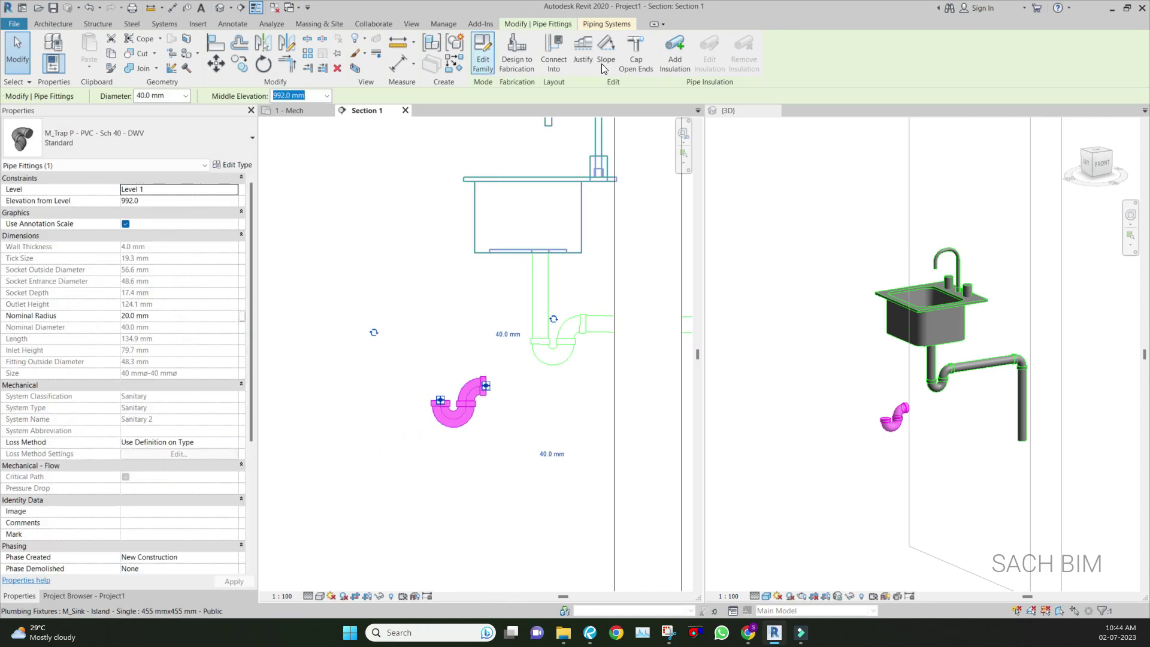
click(483, 54)
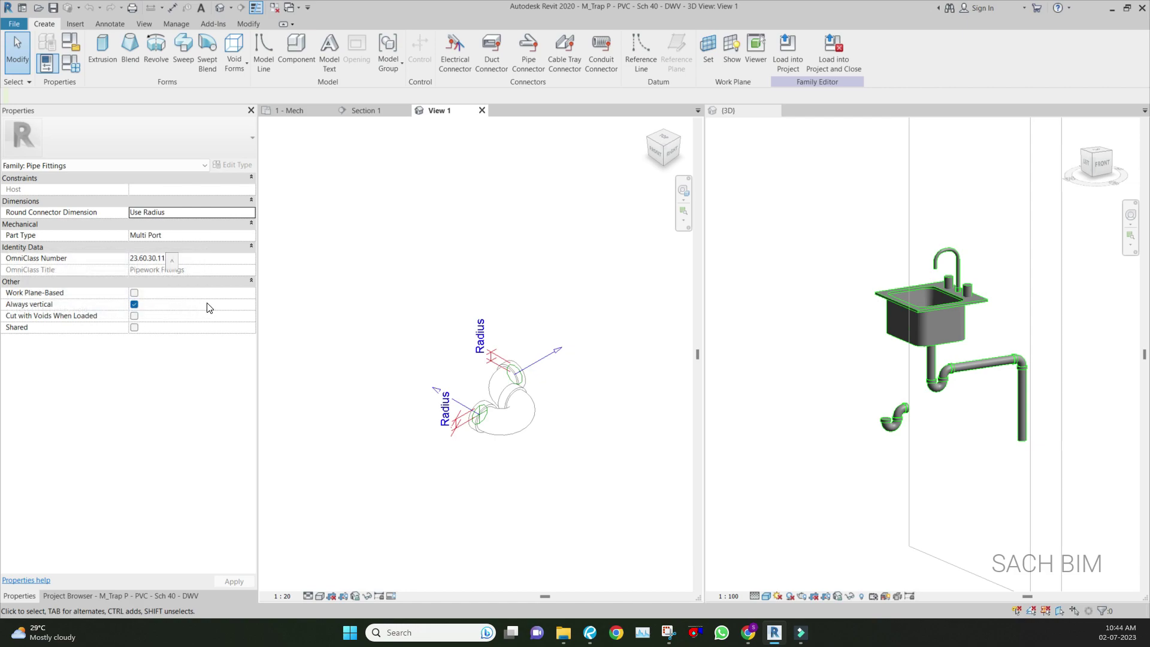
click(250, 236)
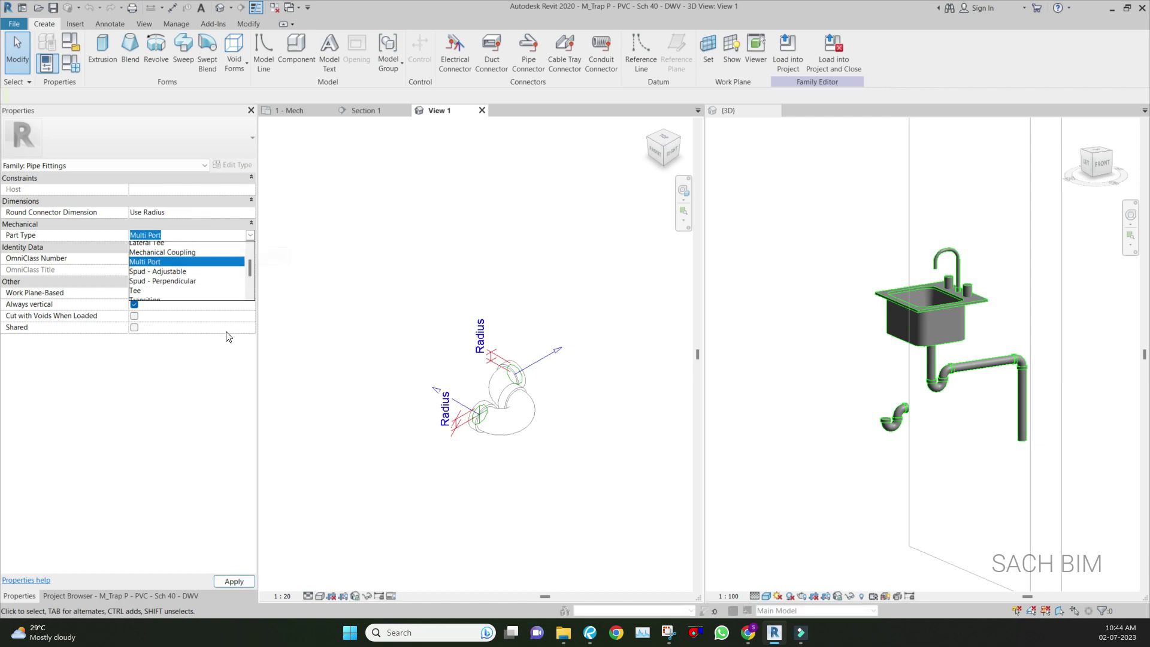
scroll(190, 266, up, 2)
click(185, 265)
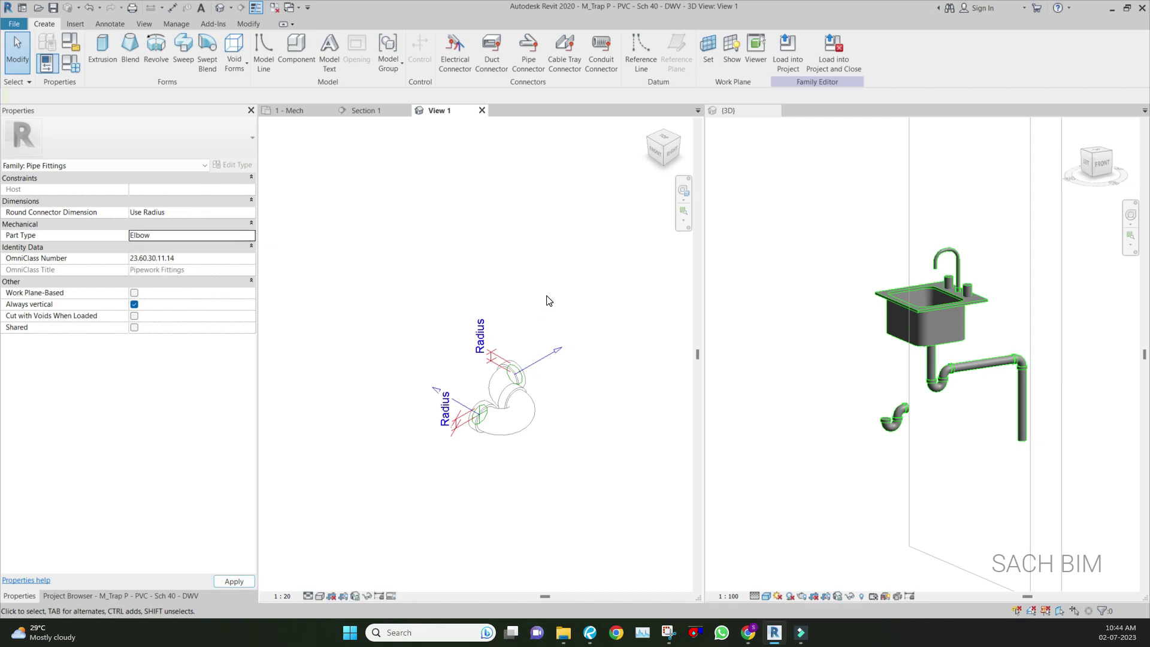
click(788, 51)
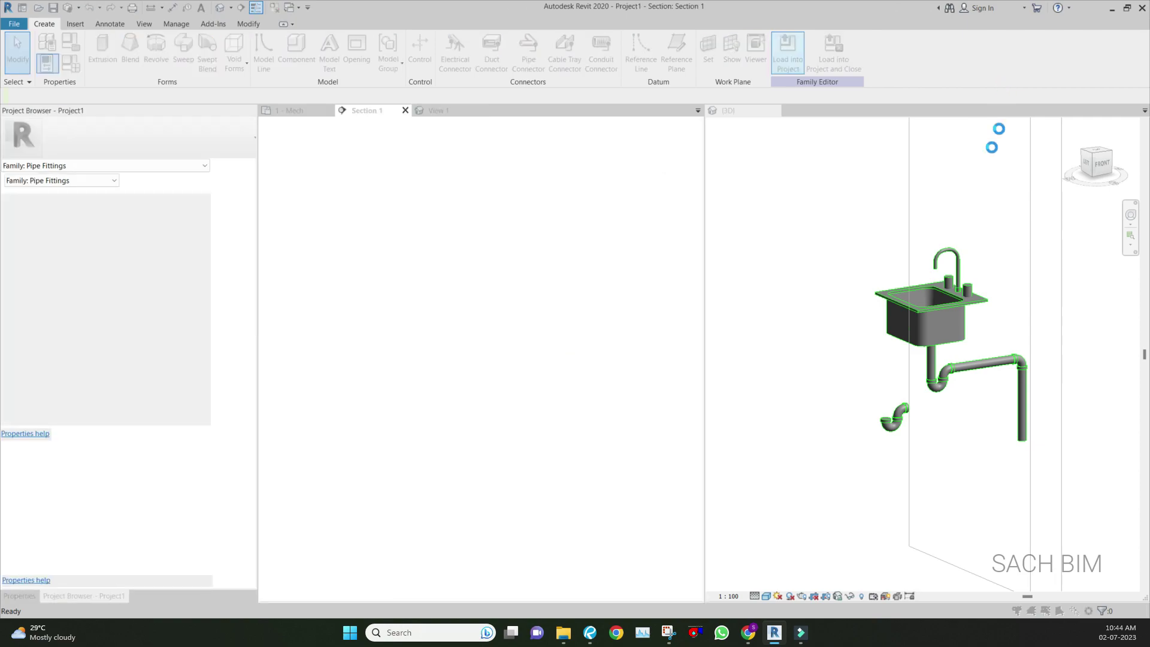
click(595, 320)
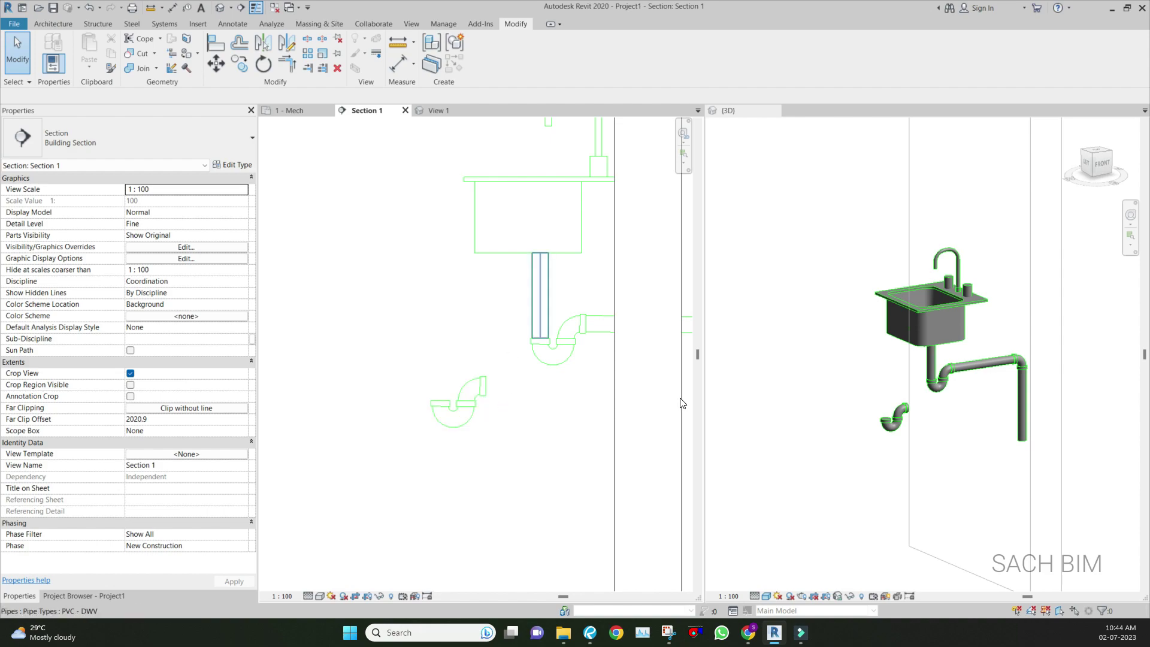
Duplicate the type of the sink's vertical drain pipe as "PVC - DWV _ P Trap".
click(540, 322)
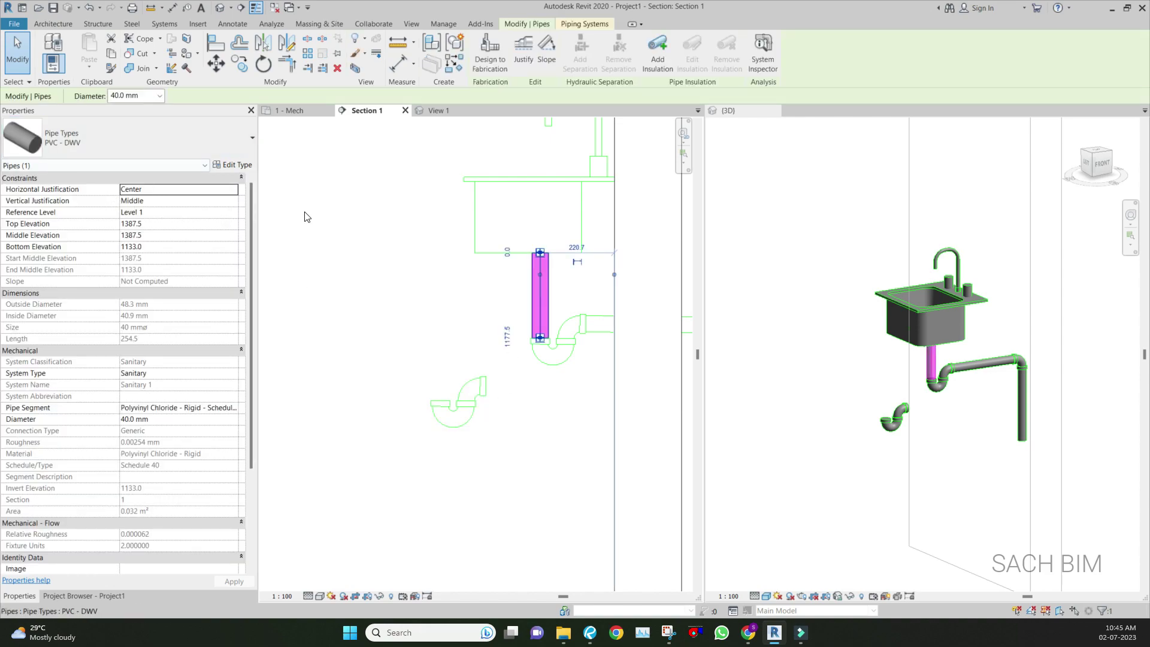
click(233, 164)
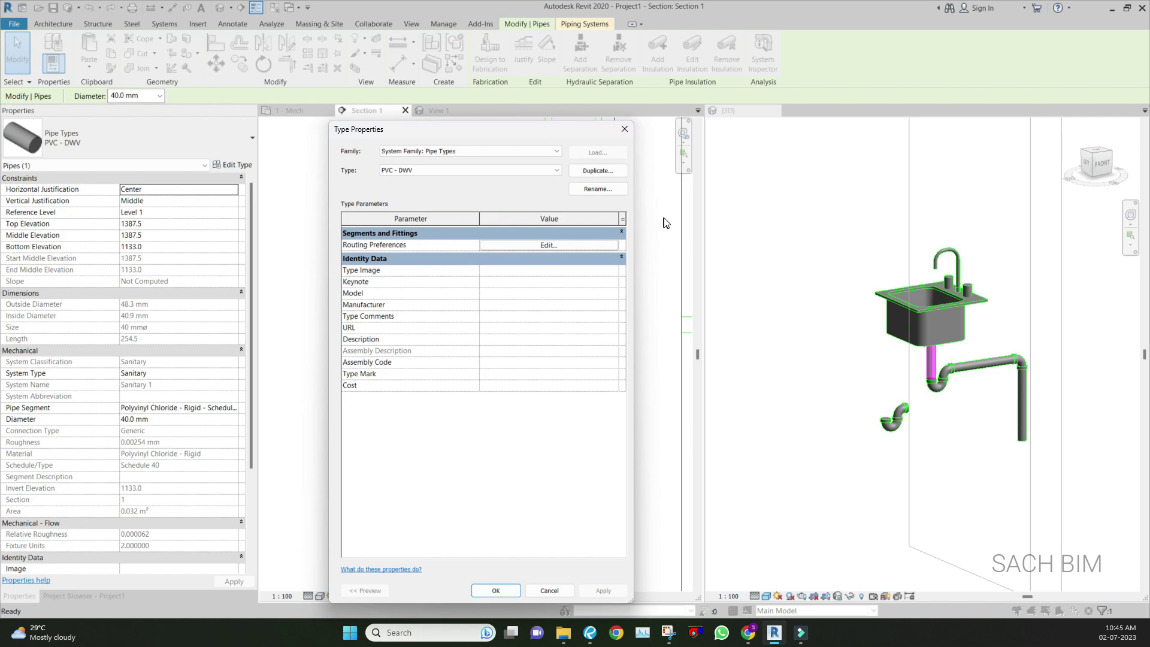
click(598, 171)
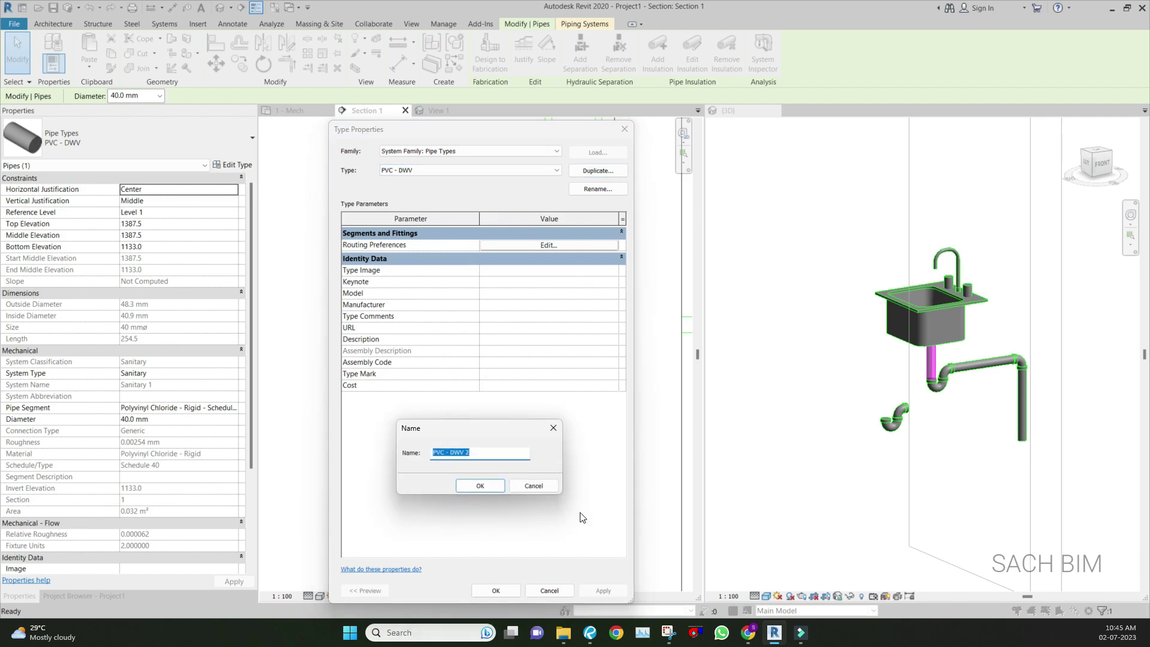
key(End)
text(_ pP)
key(Return)
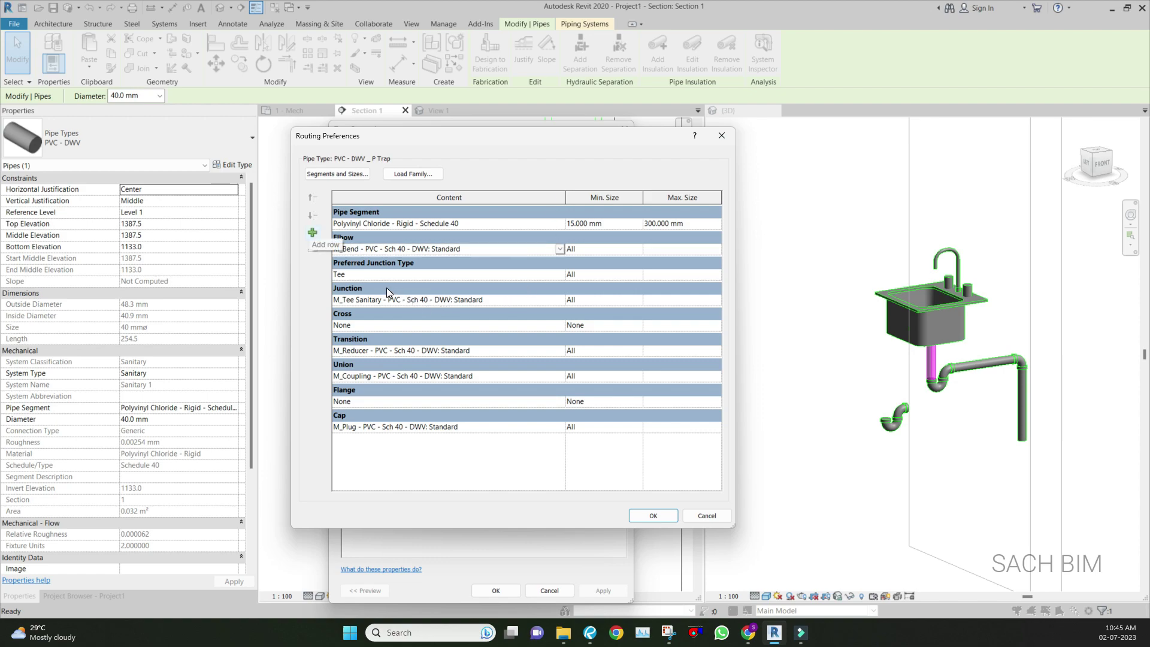
Add a second elbow entry to the routing preferences, using M_Trap P - PVC - Sch 40 - DWV: Standard.
click(312, 233)
click(351, 261)
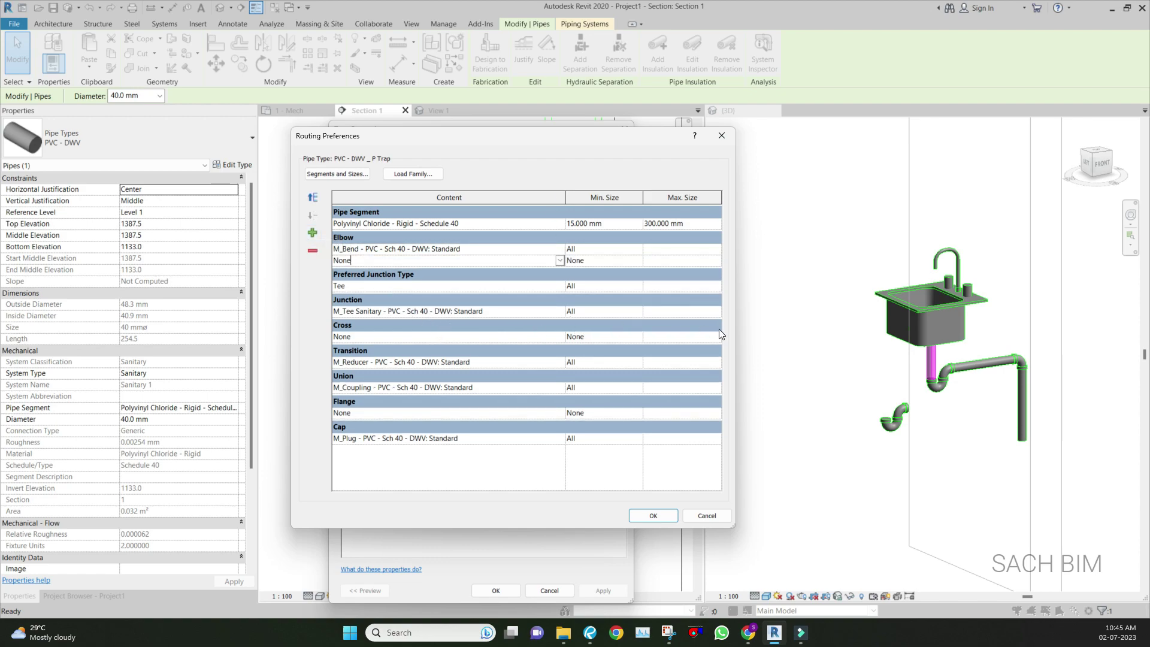
click(559, 260)
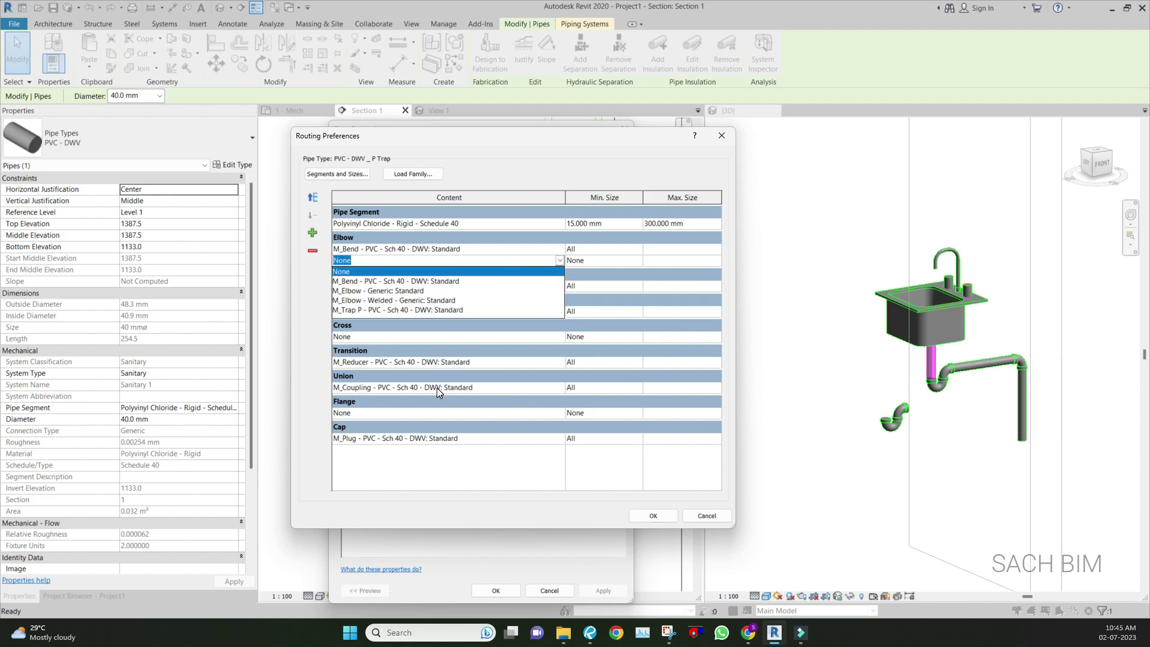
key(Down)
key(Down)
key(Down)
key(Down)
key(Return)
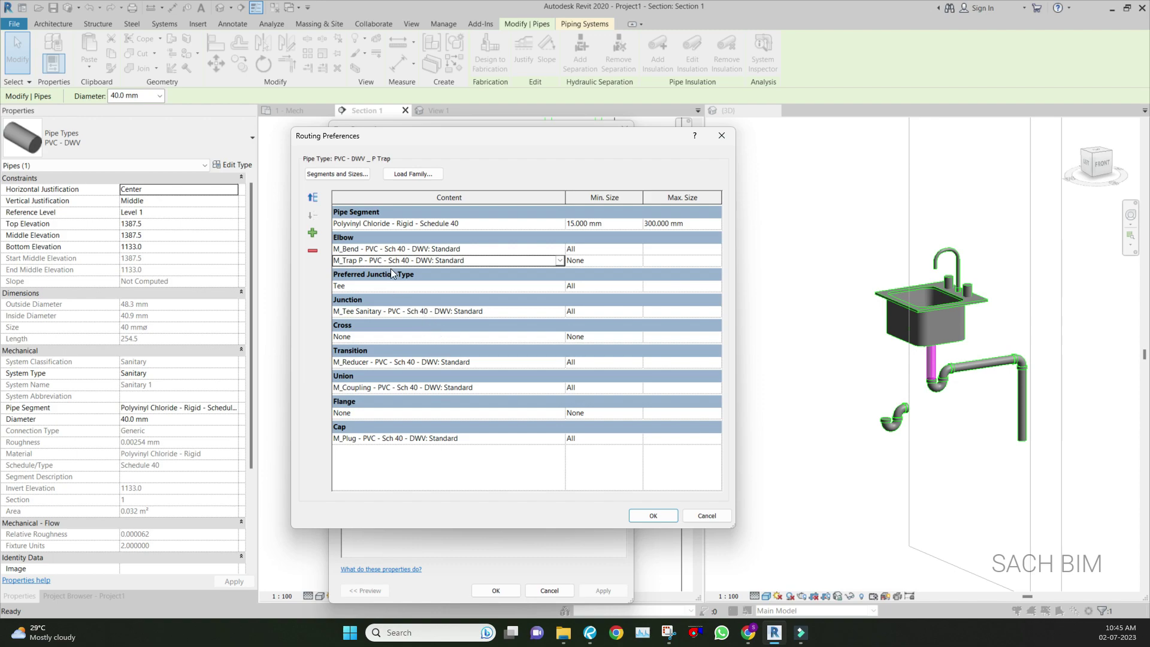
Move the P-trap entry above the bend in the elbow list, set its minimum size to All, and accept the type settings.
click(312, 197)
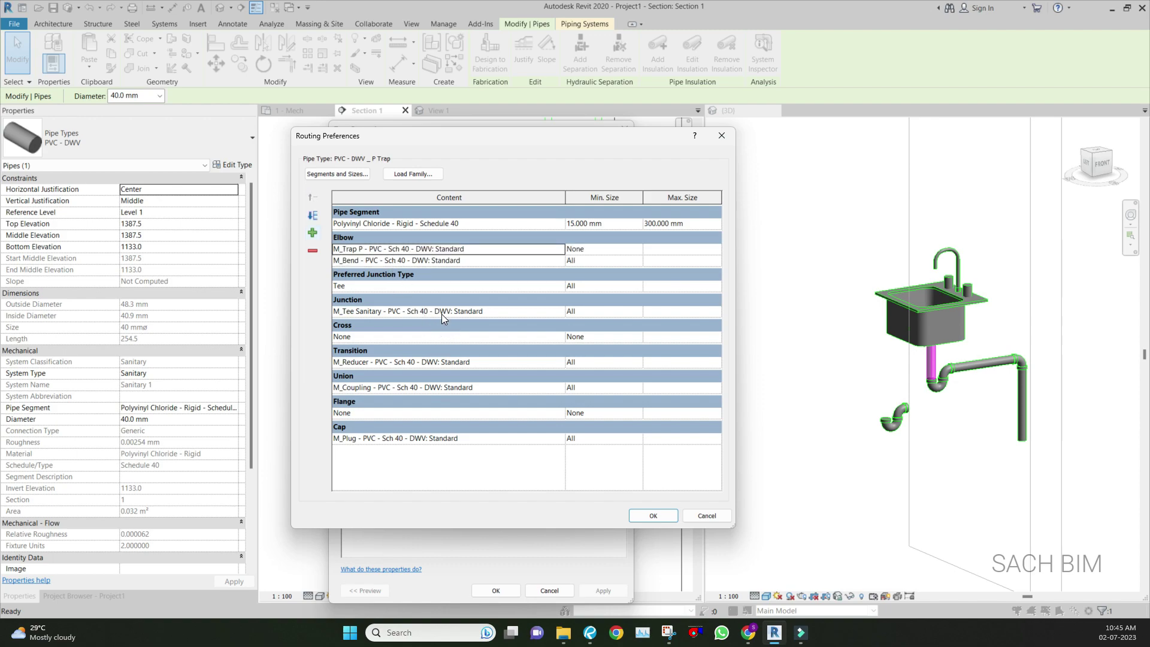
key(Tab)
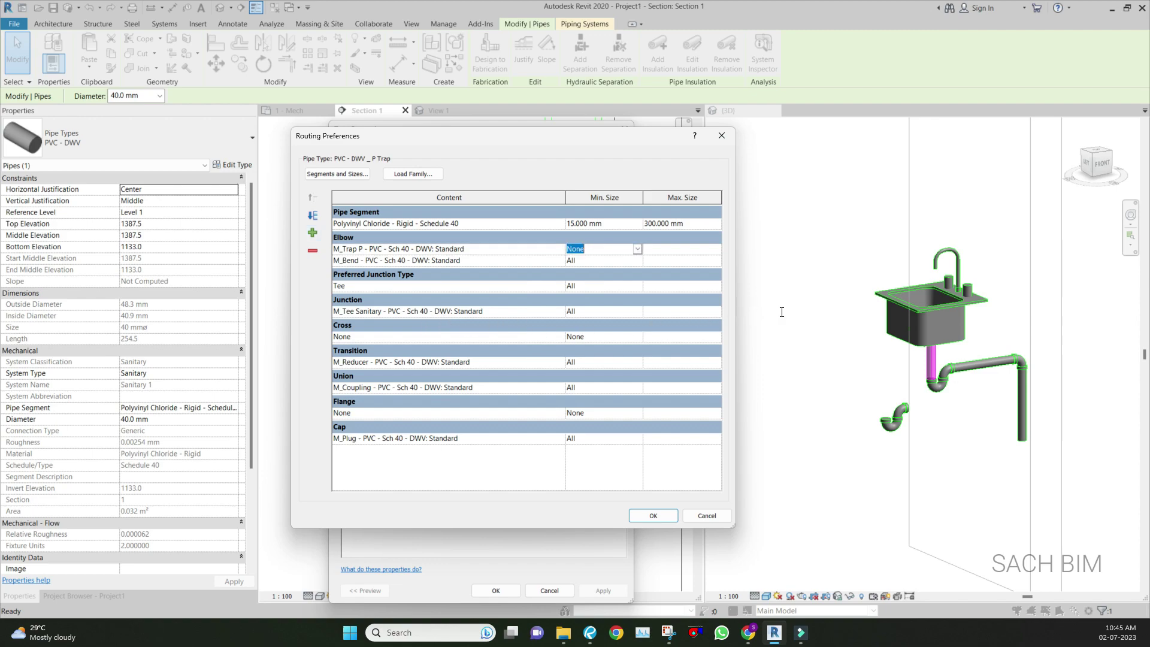
key(alt+Down)
key(Down)
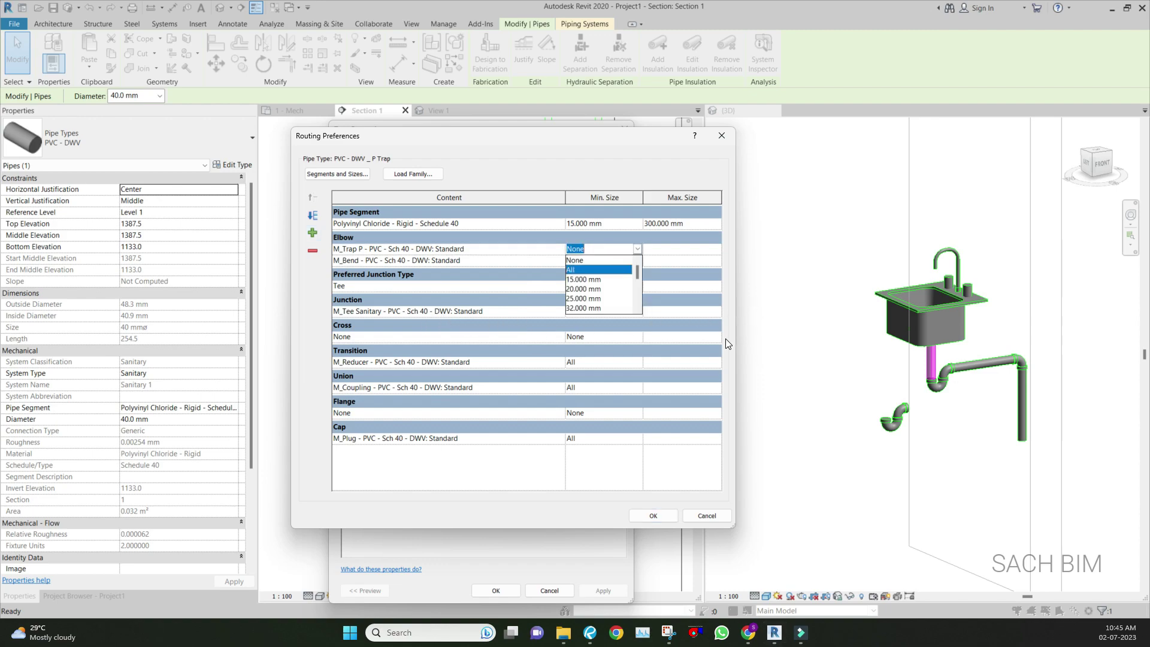
key(Return)
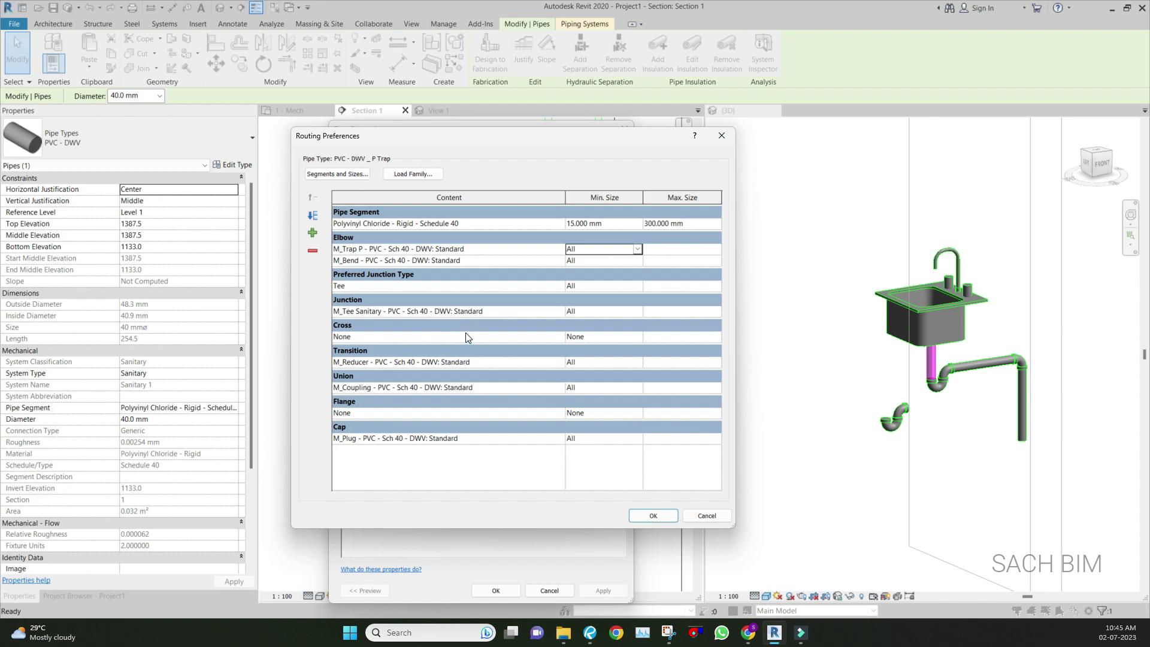
key(Return)
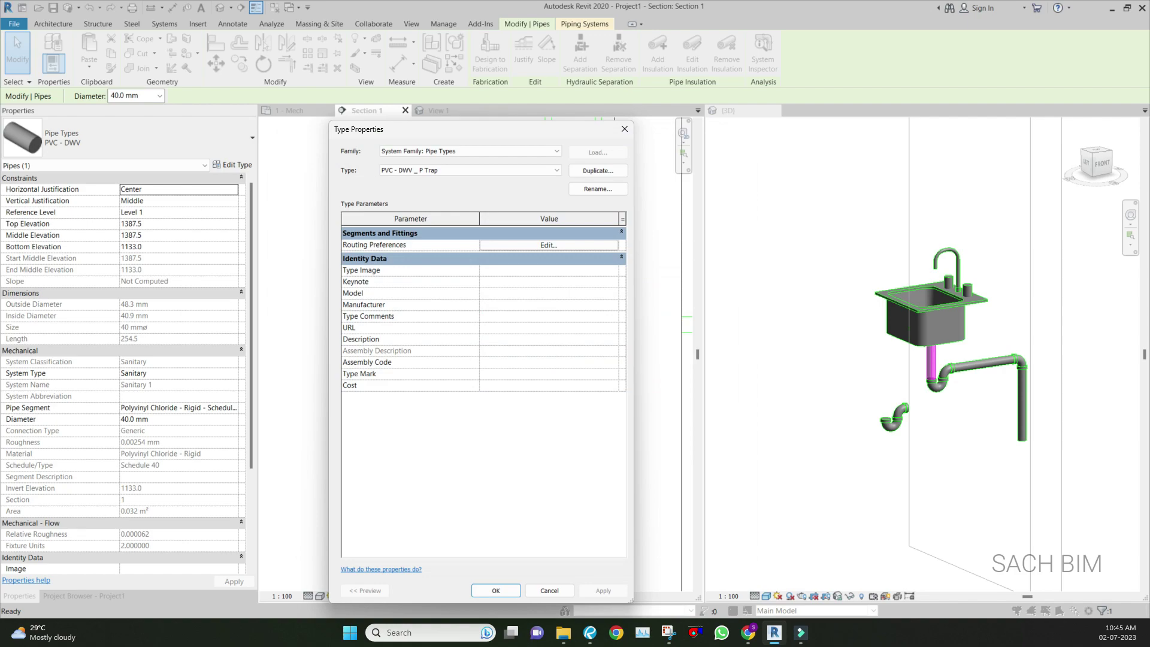
click(495, 590)
Delete the sink's connected drain run with its P-trap, pipes and elbow, keeping the sink and the copied P-trap.
click(546, 367)
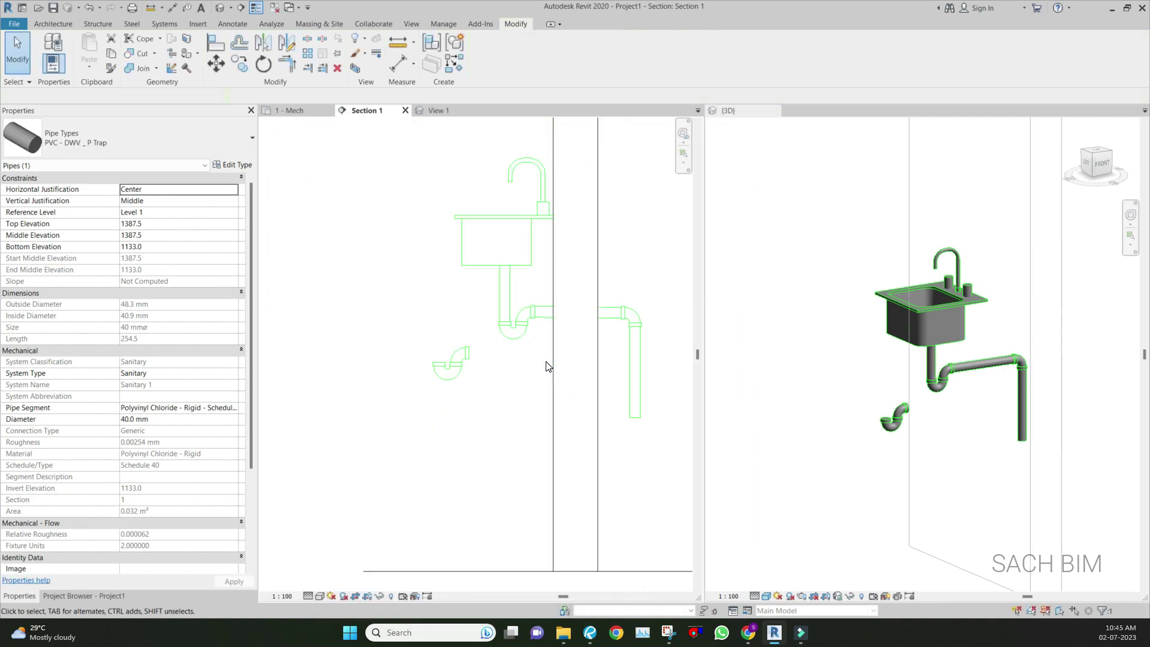
scroll(546, 362, down, 2)
key(Tab)
click(605, 376)
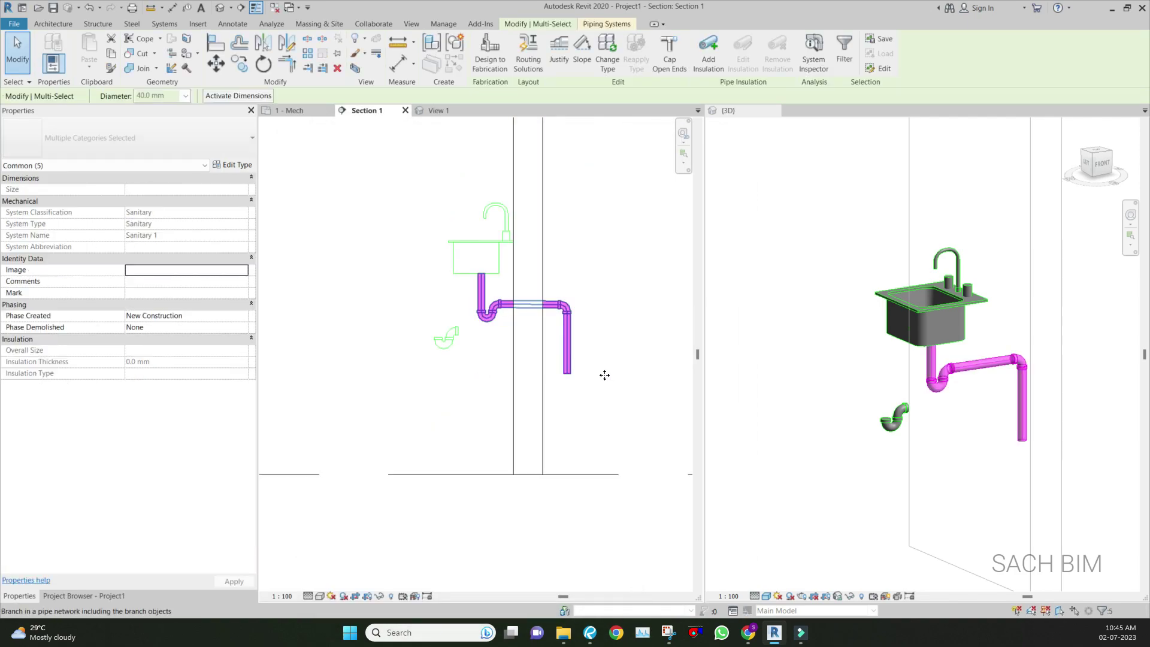
key(Delete)
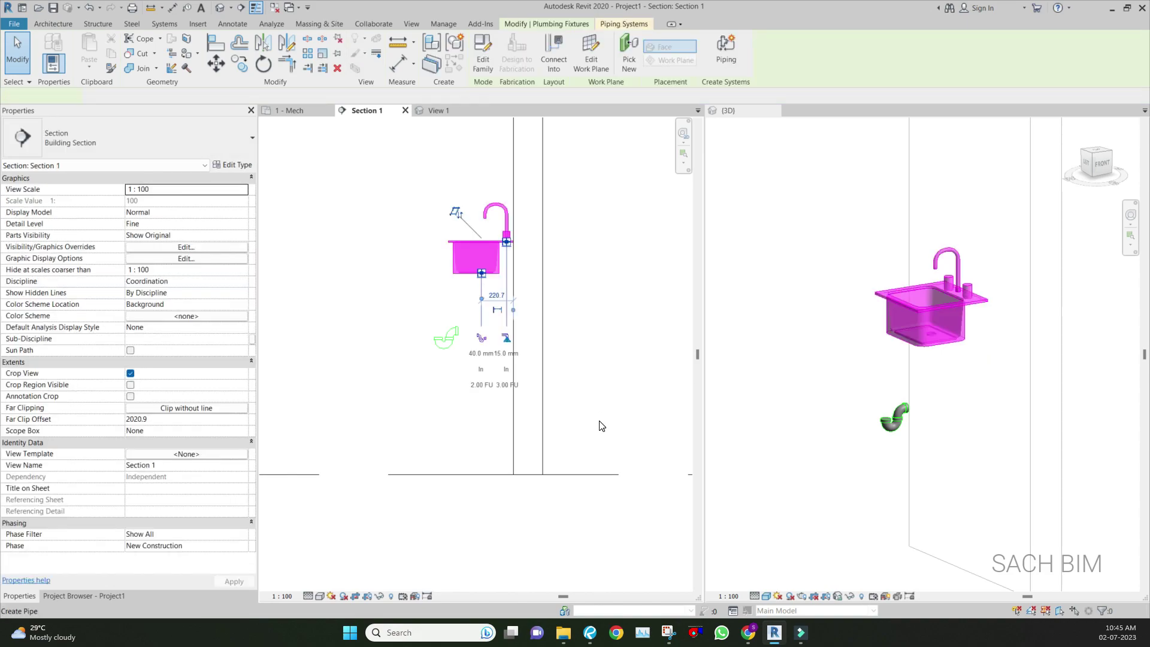
Set PVC - DWV _ P Trap as the current pipe type for new pipes.
key(Escape)
key(p)
key(i)
click(147, 137)
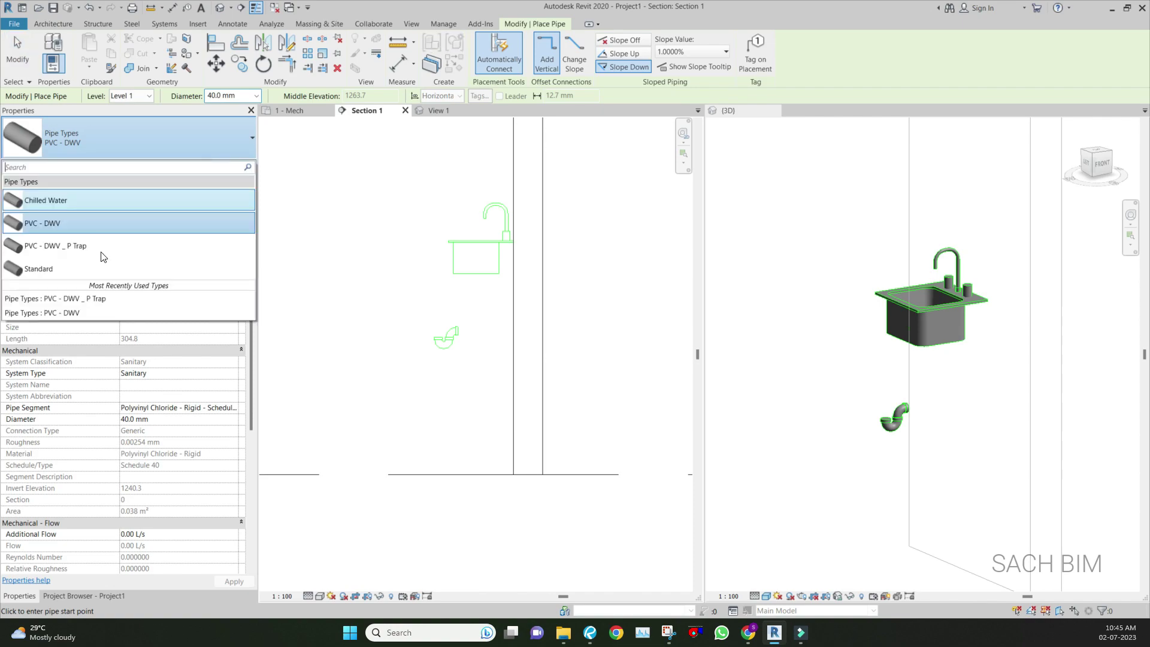
click(93, 246)
key(Escape)
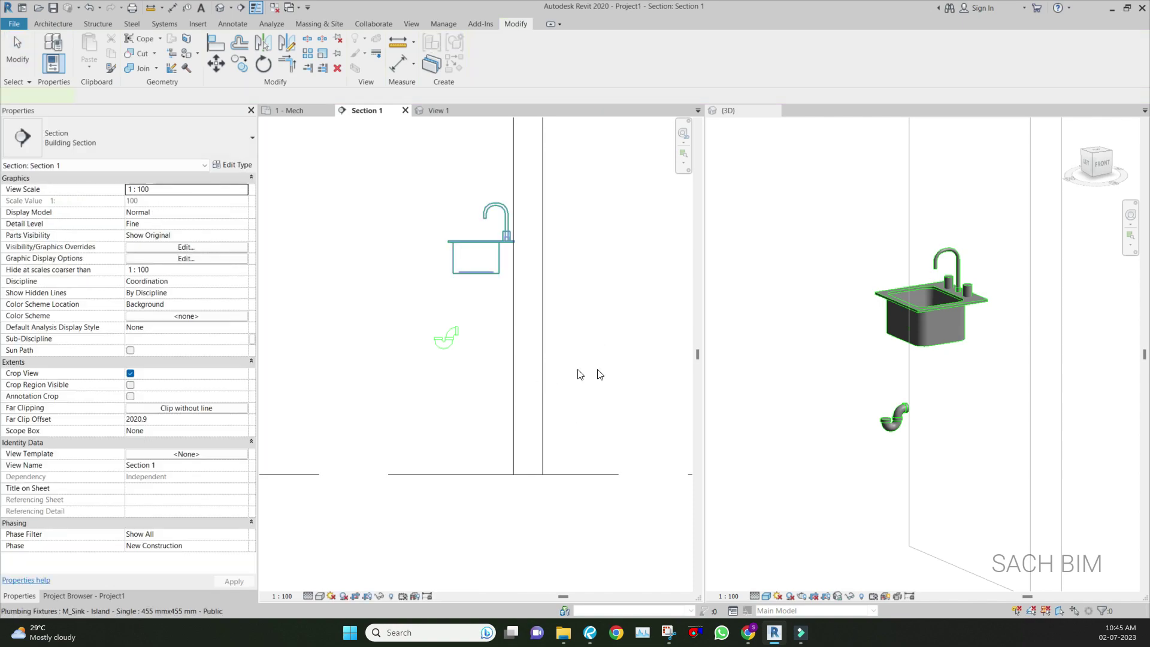
Draw a 40 mm pipe from the sink's drain down to about 1147.5 mm elevation, continuing sideways through the wall at 1% downward slope.
key(ctrl+Left)
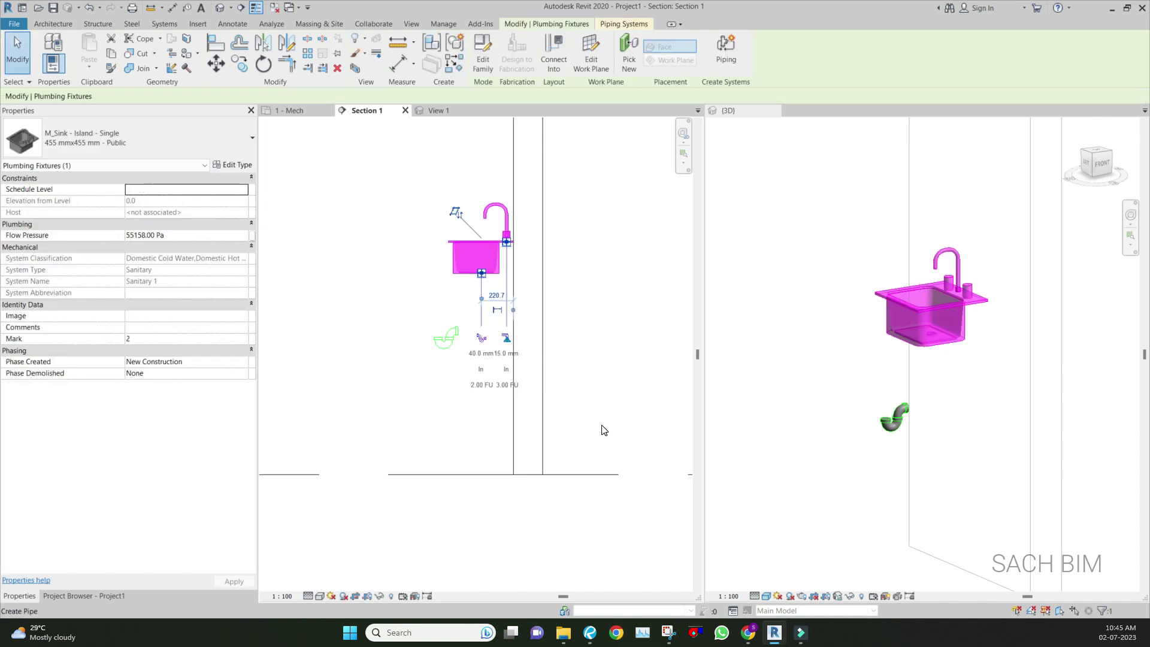
click(482, 339)
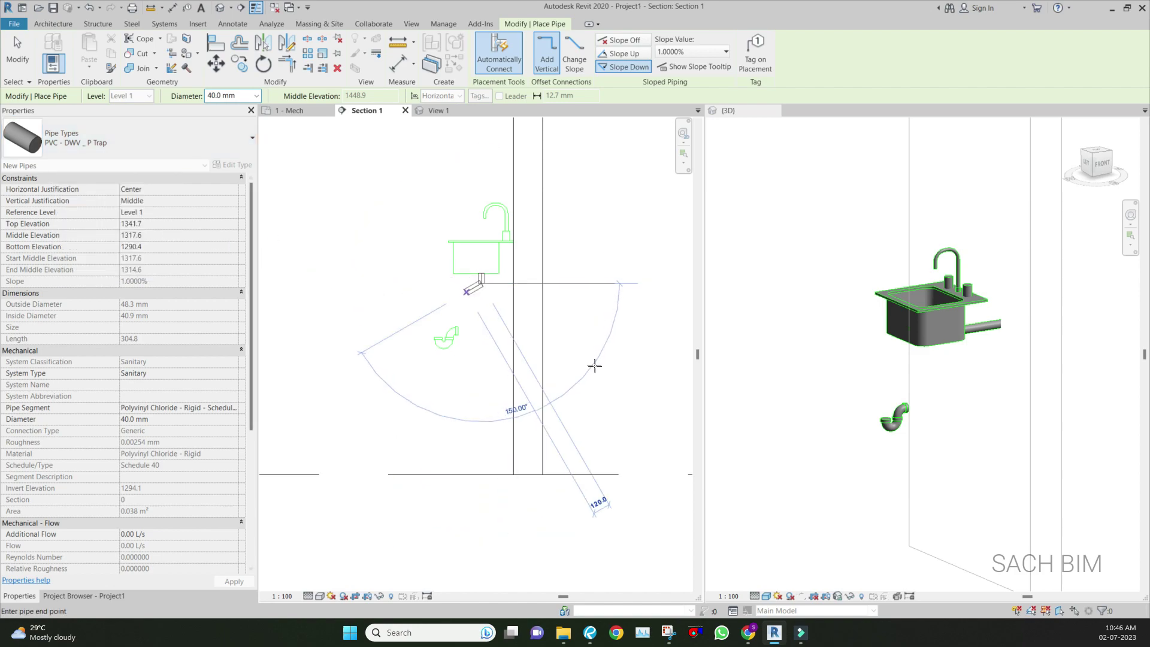
scroll(487, 298, up, 3)
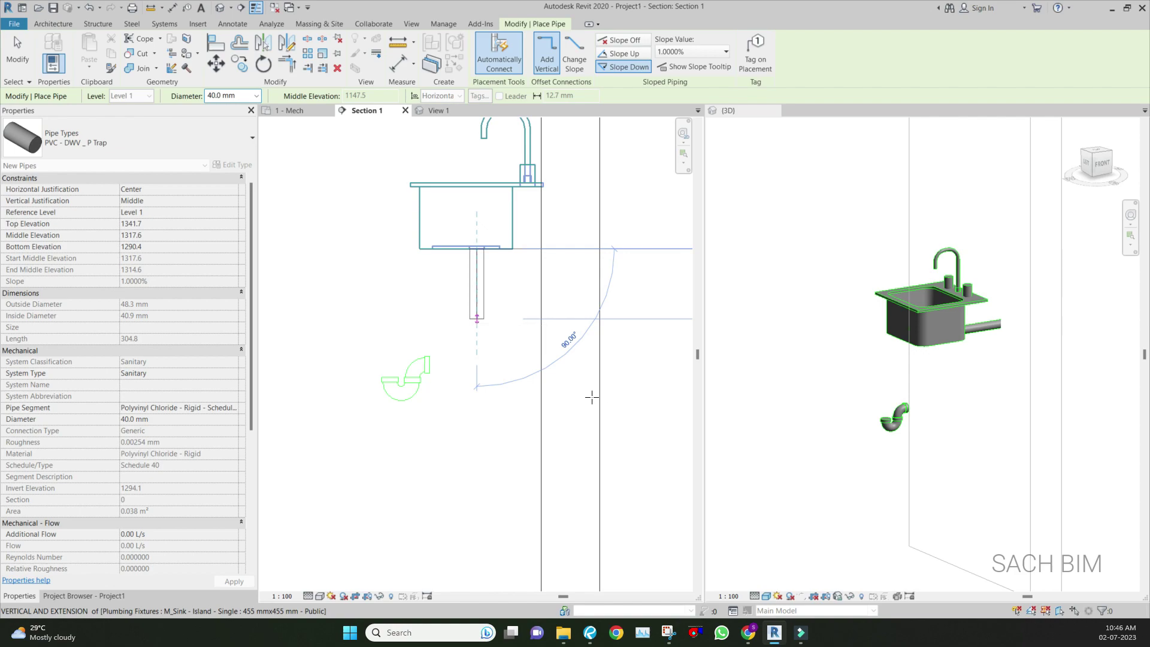
click(592, 397)
middle_drag(725, 386, 689, 371)
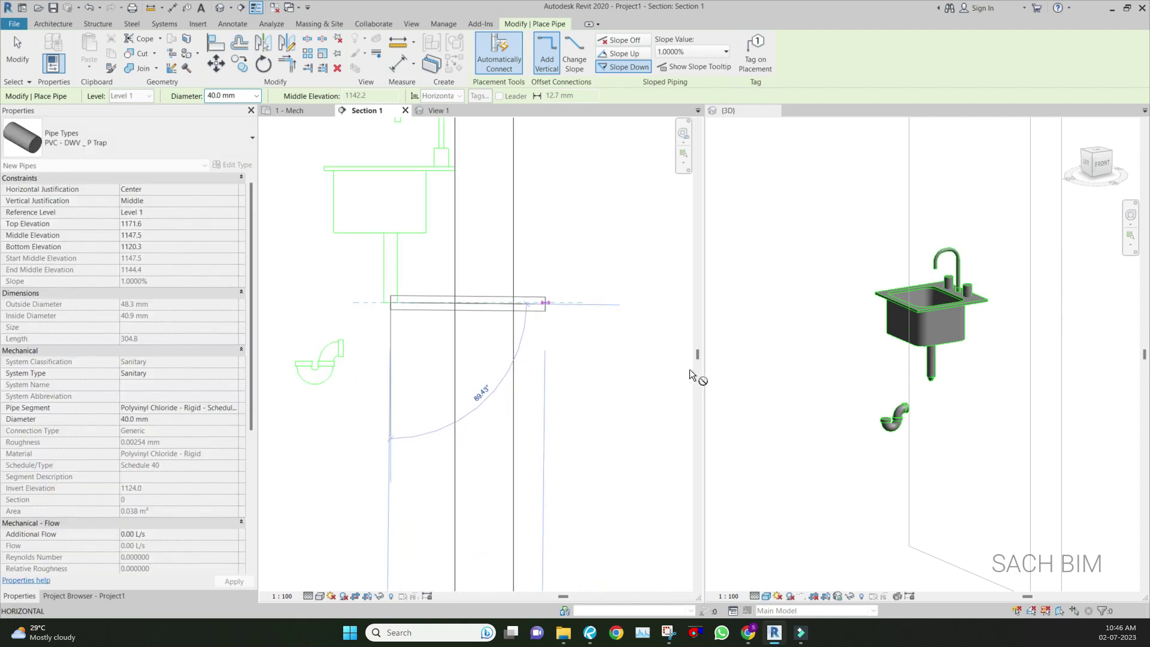
click(706, 379)
key(Escape)
key(Escape)
key(Escape)
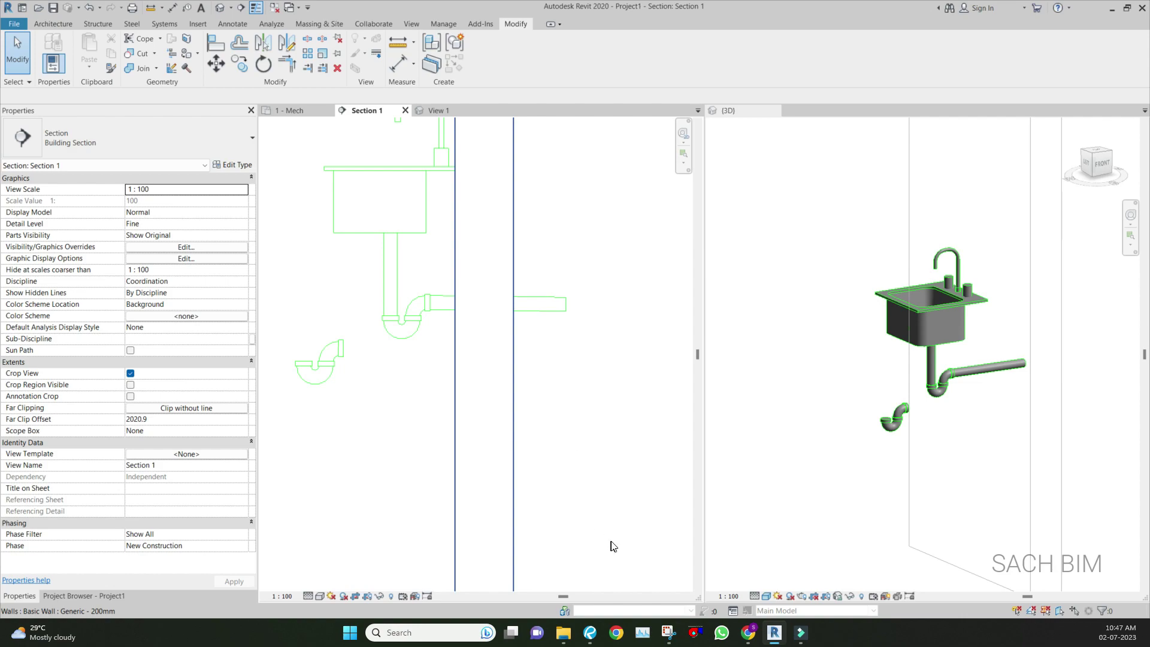
scroll(613, 546, down, 2)
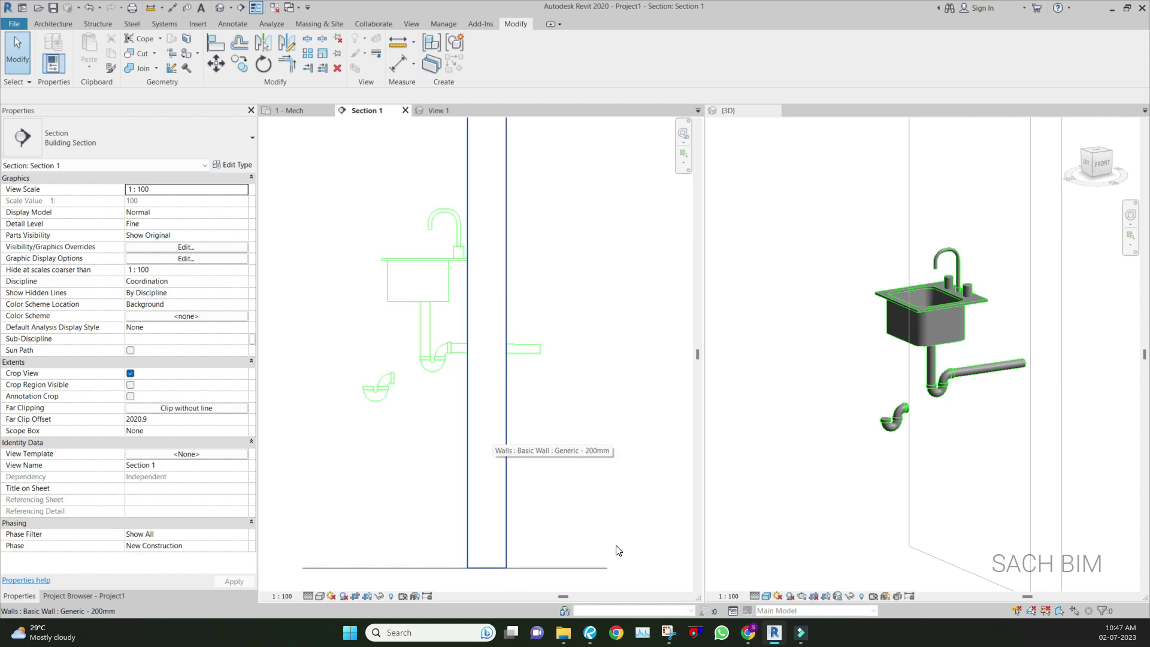